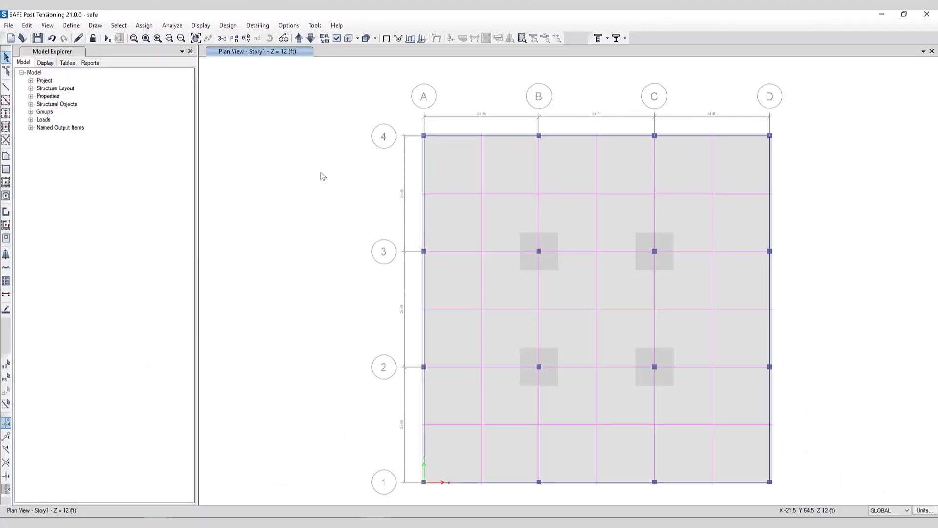
# Step: Run the slab analysis (F5) and start beam detailing/check to generate rebar for beams CB-1 to CB-4
pyautogui.press('F5')
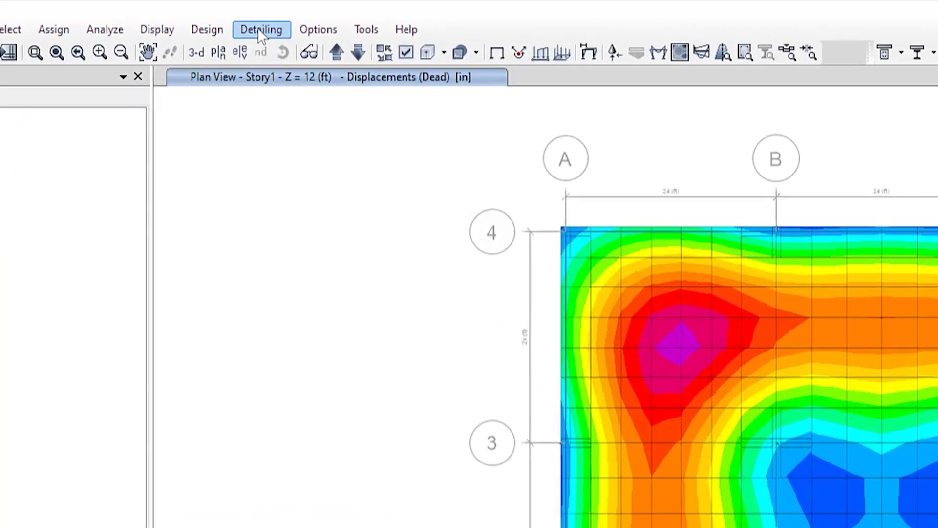
pyautogui.click(257, 25)
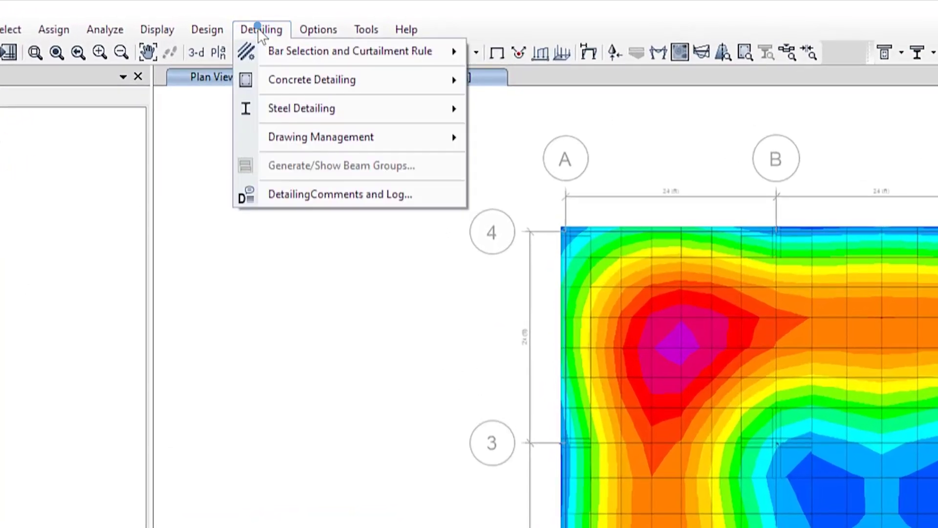
pyautogui.click(293, 80)
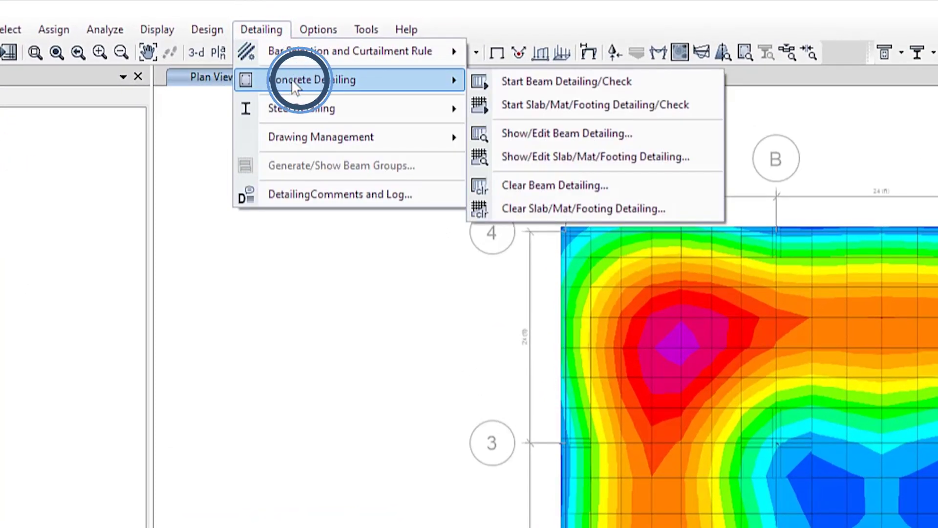
pyautogui.click(553, 79)
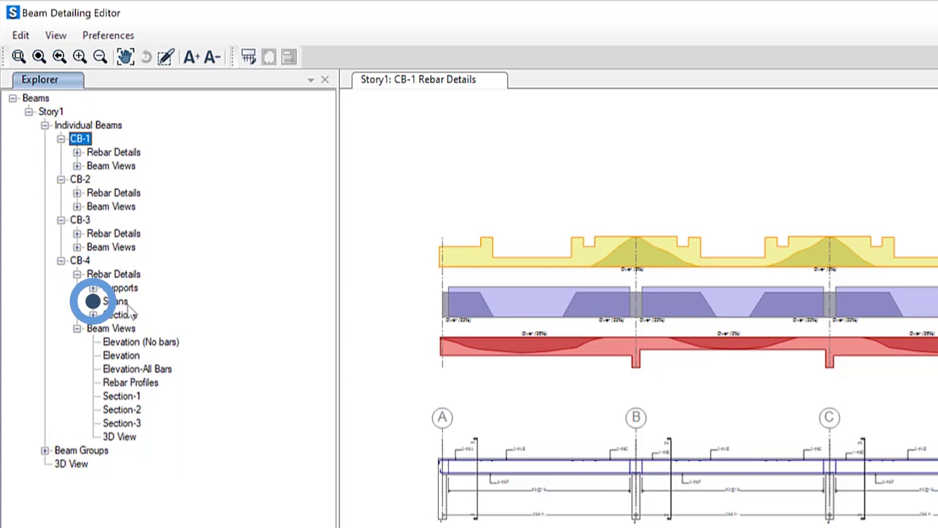
# Step: Expand the CB-4 and CB-1 rebar trees and review top bars at CB-1's Supports 1–3
pyautogui.click(93, 287)
pyautogui.click(92, 356)
pyautogui.click(93, 409)
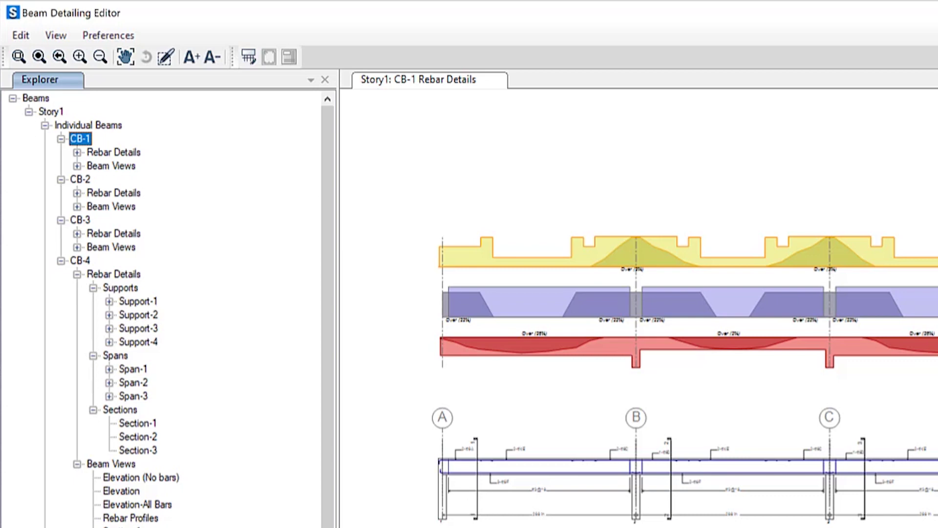
pyautogui.click(77, 152)
pyautogui.click(92, 166)
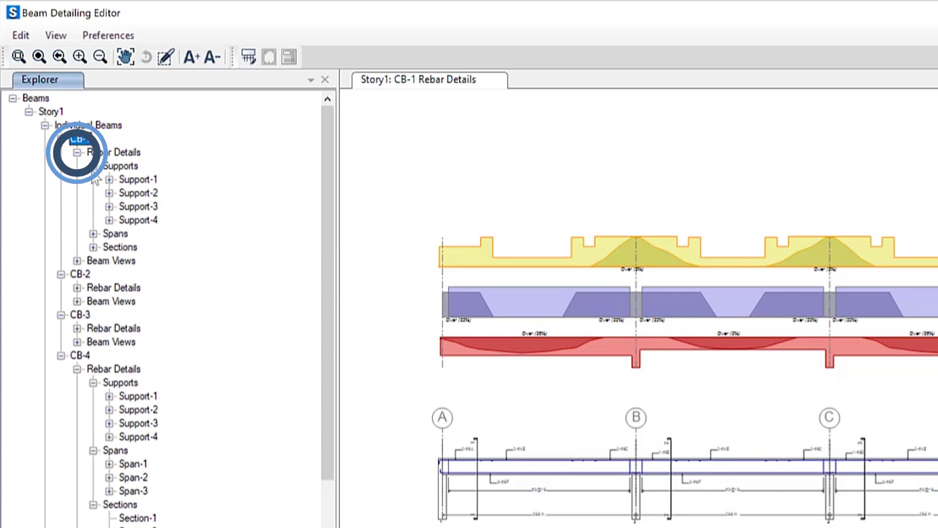
pyautogui.click(109, 179)
pyautogui.click(155, 192)
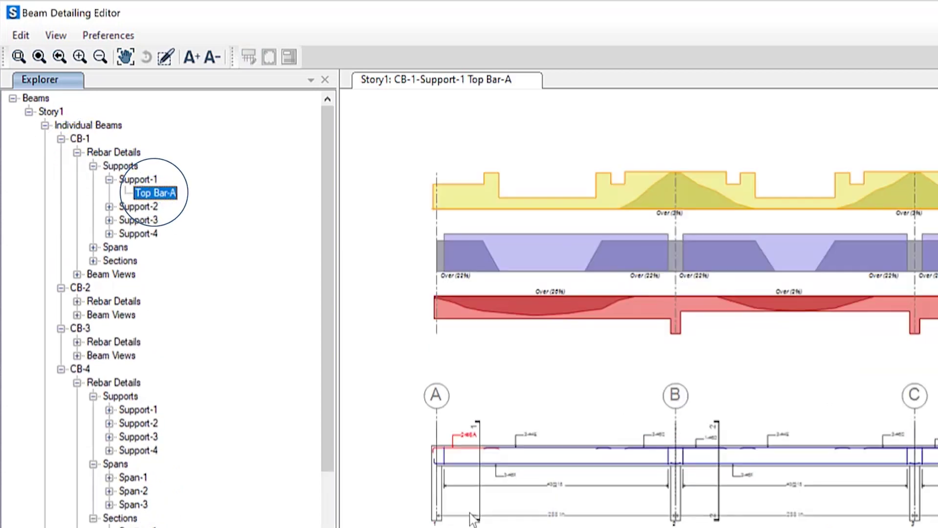
pyautogui.scroll(5, 472, 519)
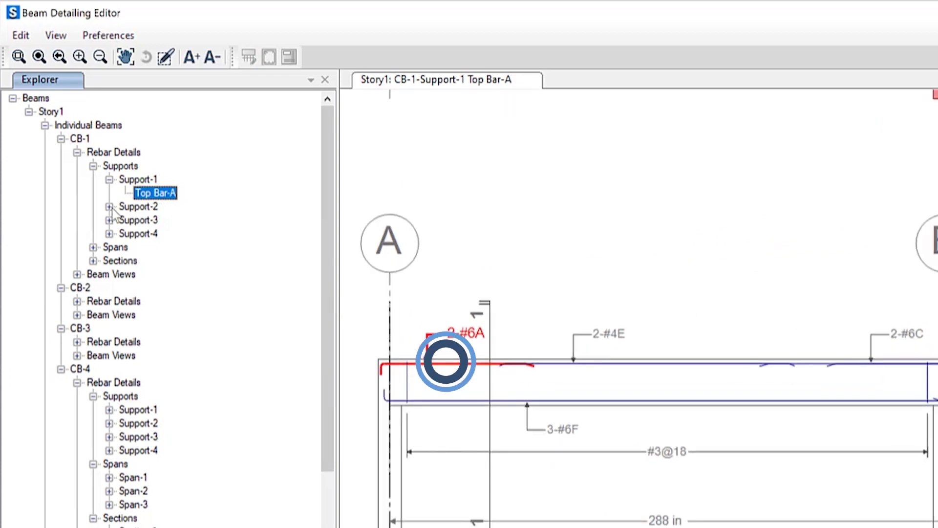
pyautogui.click(109, 207)
pyautogui.click(155, 220)
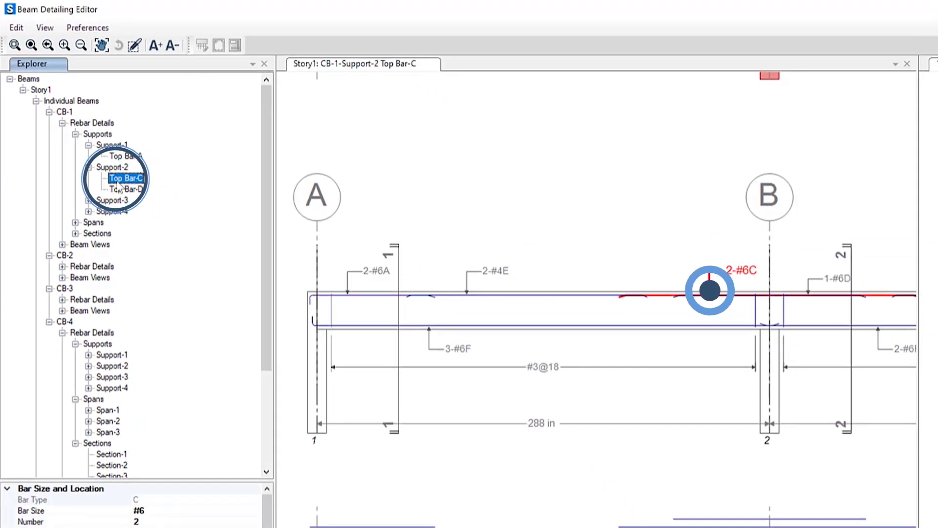
pyautogui.click(126, 189)
pyautogui.click(89, 201)
pyautogui.click(126, 211)
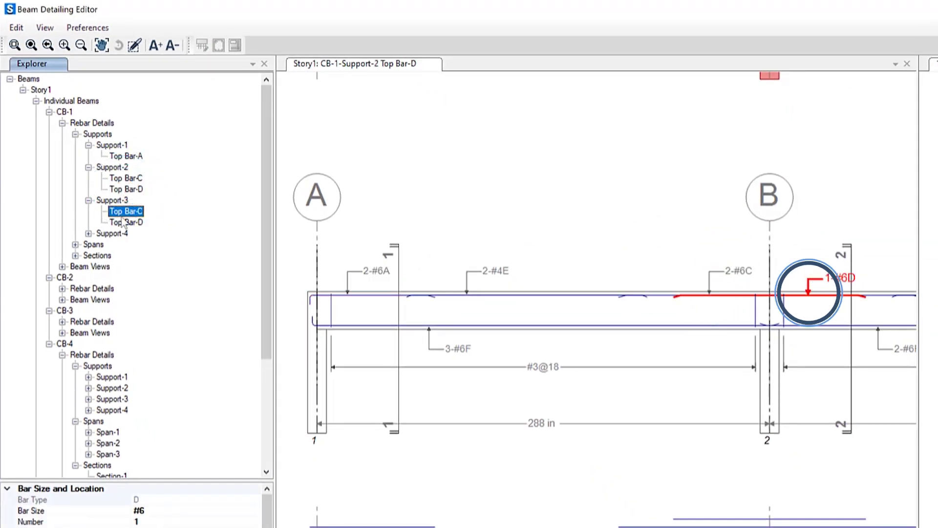
pyautogui.click(126, 156)
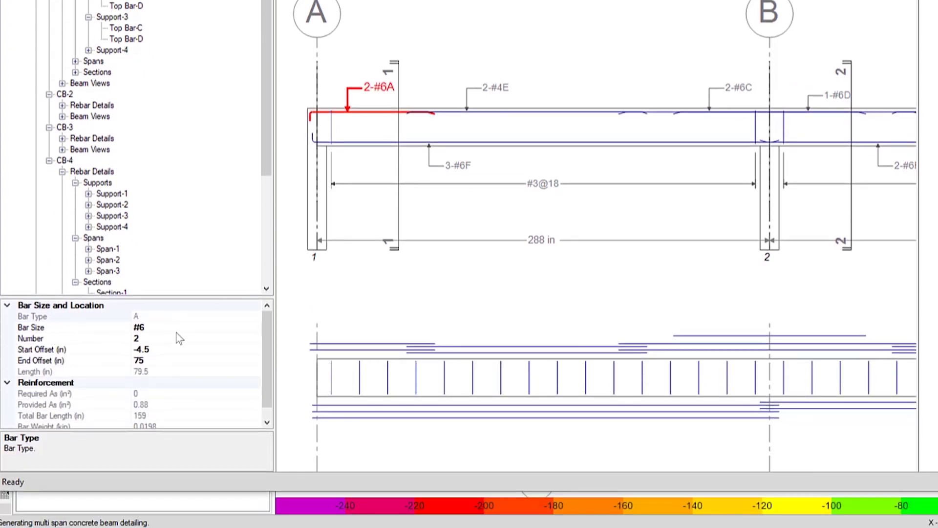
# Step: Set CB-1 Support-1 Top Bar-A to bar size #4 with 4 bars
pyautogui.click(139, 327)
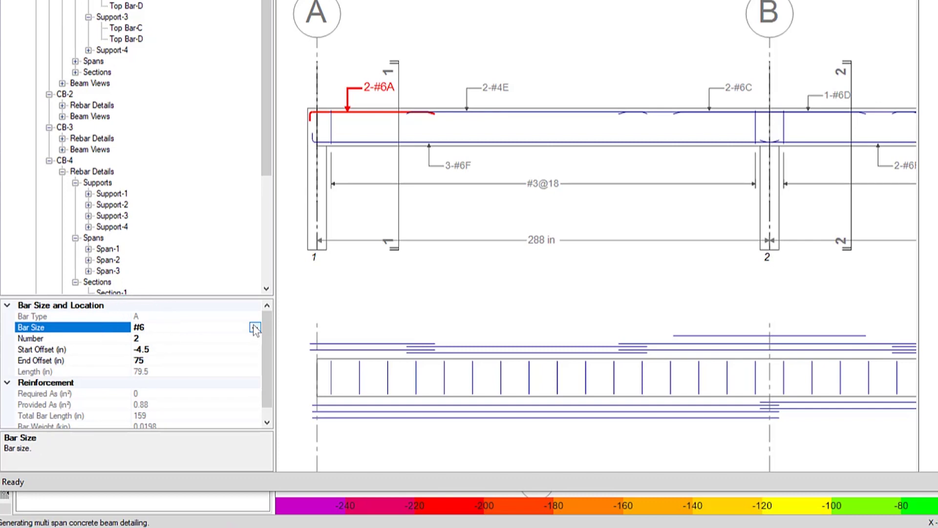
pyautogui.click(254, 327)
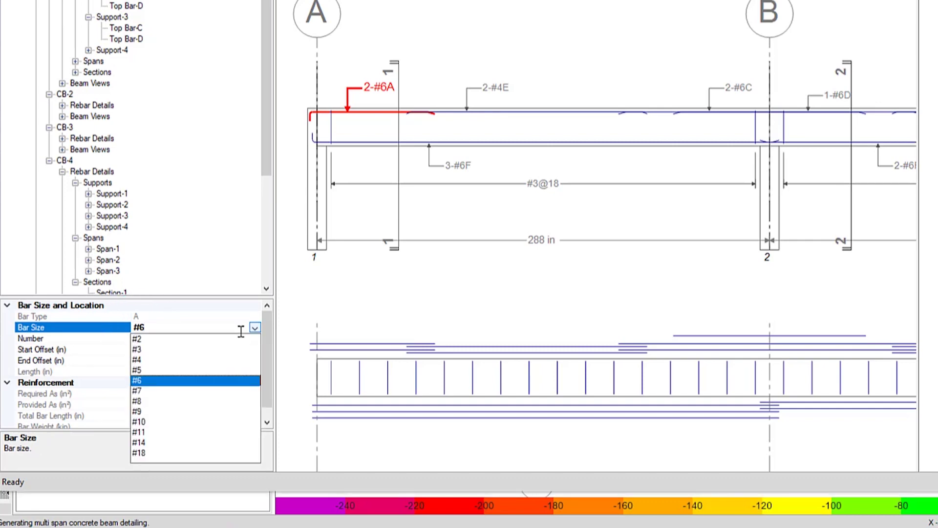
pyautogui.click(162, 360)
pyautogui.click(131, 339)
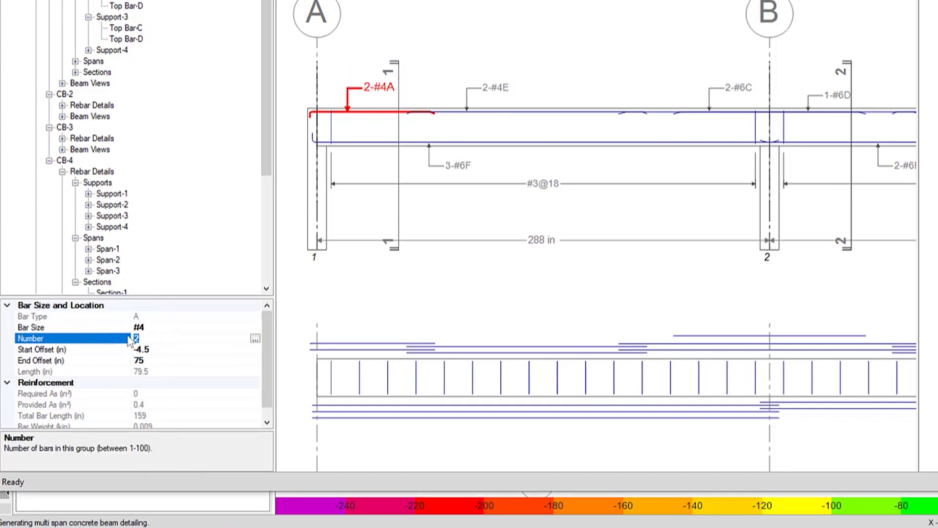
pyautogui.write('4')
pyautogui.click(167, 332)
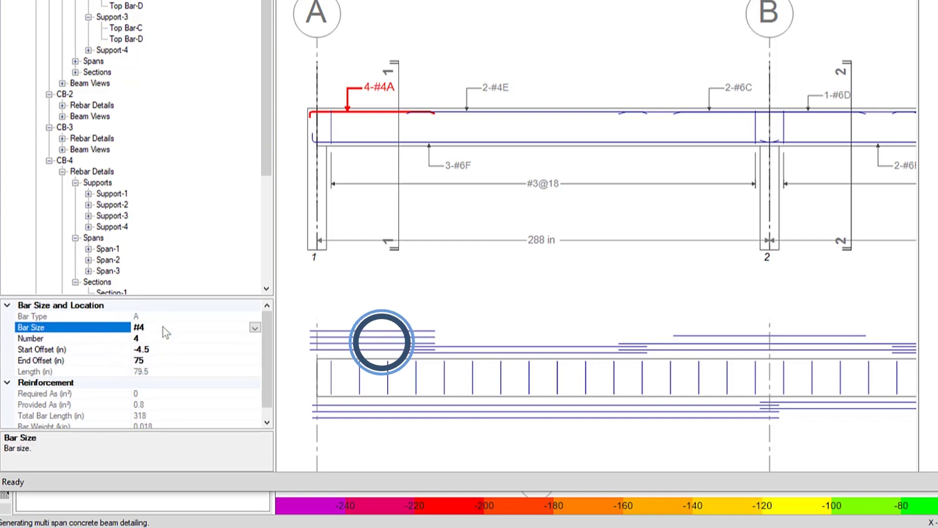
pyautogui.scroll(-5, 186, 184)
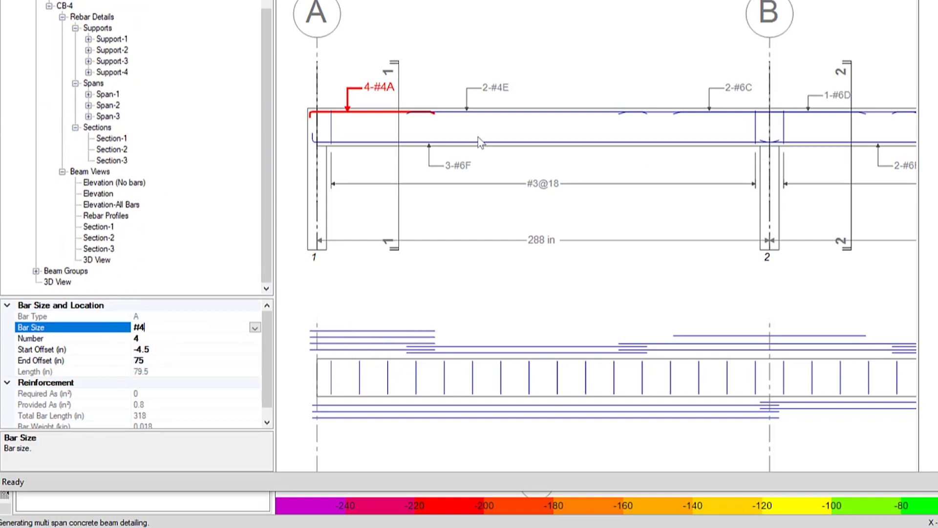
# Step: Review CB-4's elevations, rebar profiles and Sections 1 through 3
pyautogui.click(114, 182)
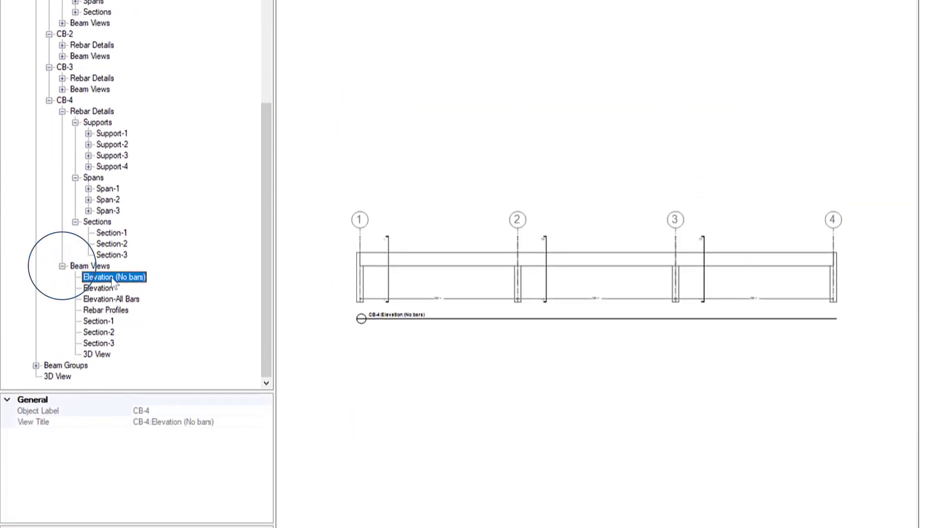
pyautogui.click(90, 288)
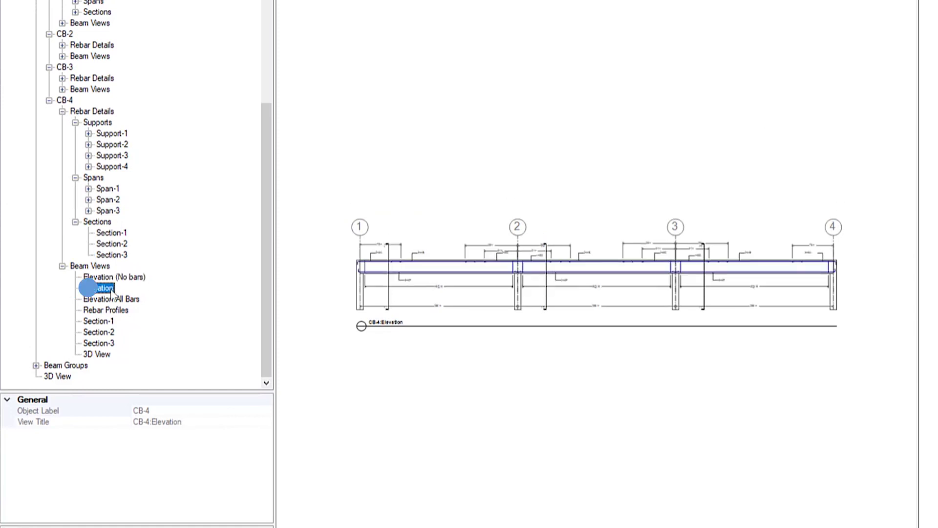
pyautogui.click(84, 308)
pyautogui.click(126, 310)
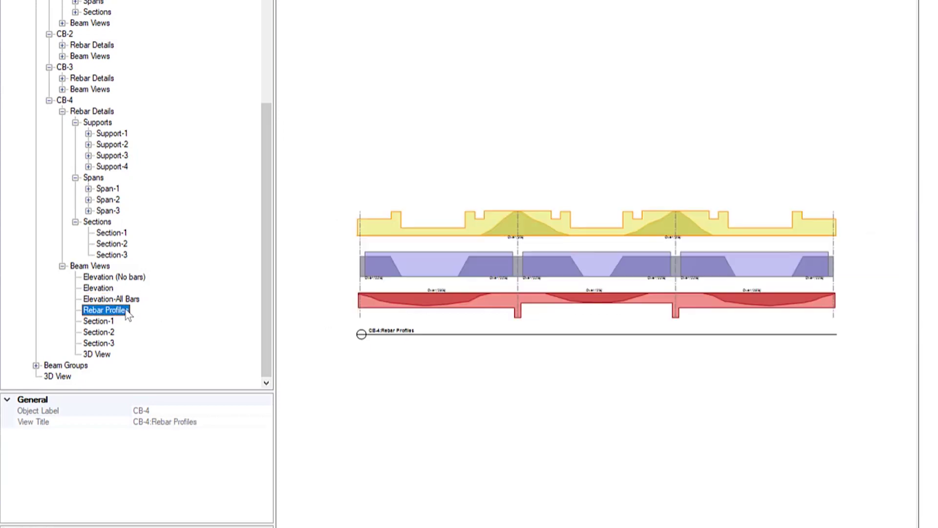
pyautogui.click(108, 321)
pyautogui.click(101, 333)
pyautogui.click(100, 343)
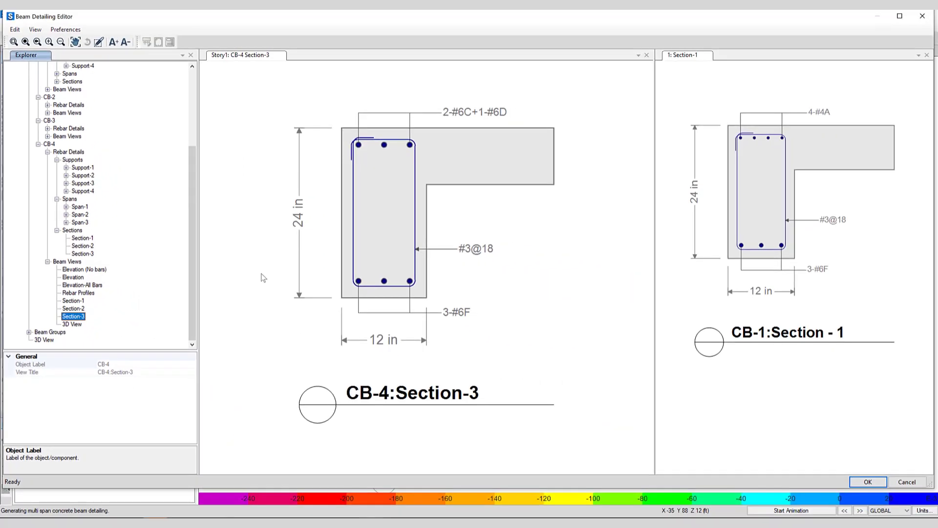
# Step: Return to CB-1 Support-1 Top Bar-A to confirm the four #4 bars
pyautogui.scroll(2, 261, 273)
pyautogui.moveTo(192, 257); pyautogui.dragTo(191, 176)
pyautogui.click(100, 137)
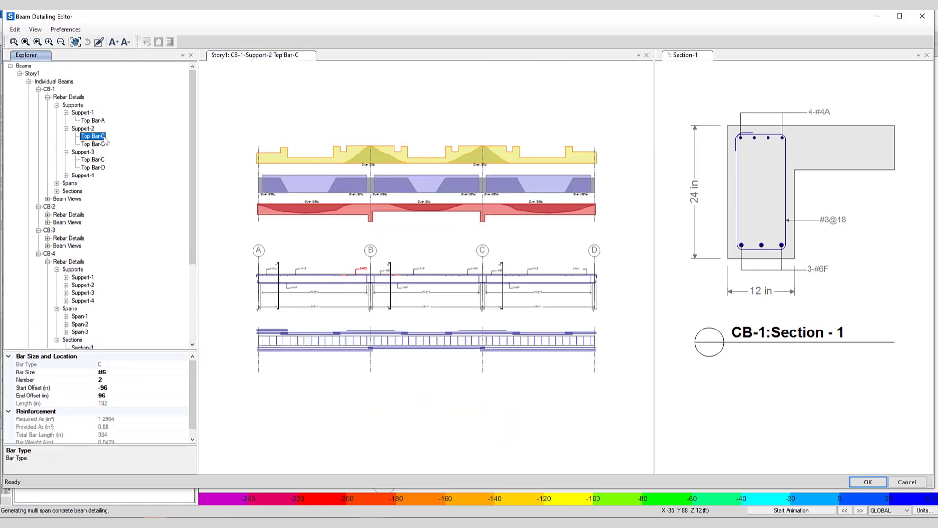
pyautogui.click(77, 97)
pyautogui.click(77, 105)
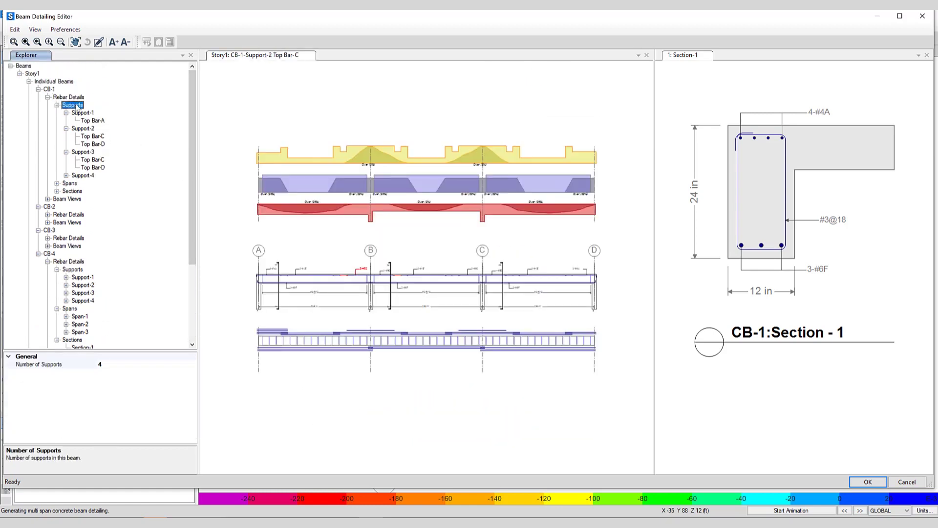
pyautogui.click(81, 112)
pyautogui.click(90, 122)
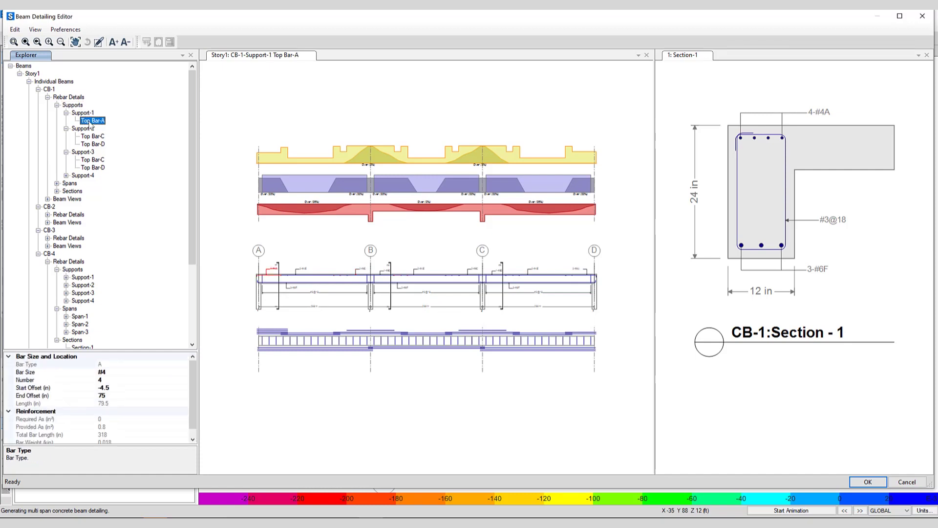
# Step: Accept the beam detailing and start Slab/Mat/Footing detailing to show Story1's layout plan
pyautogui.click(867, 482)
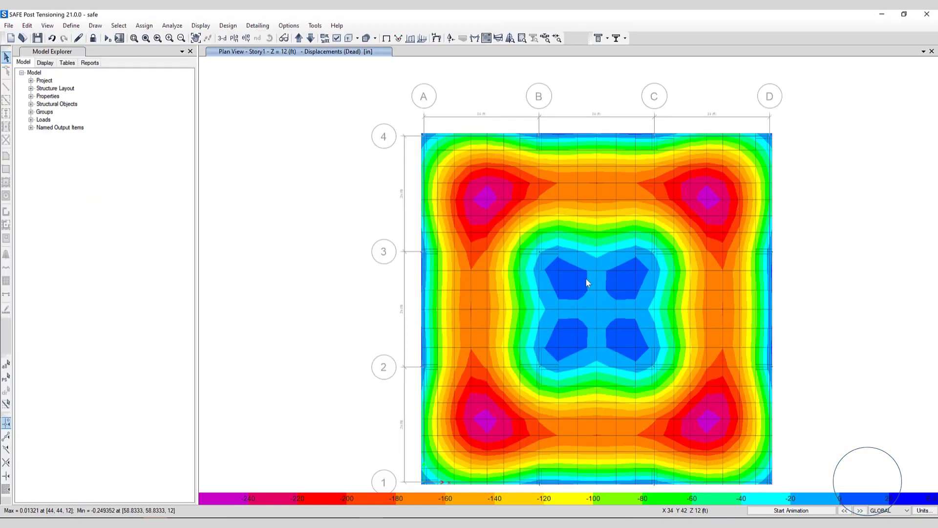
pyautogui.click(264, 27)
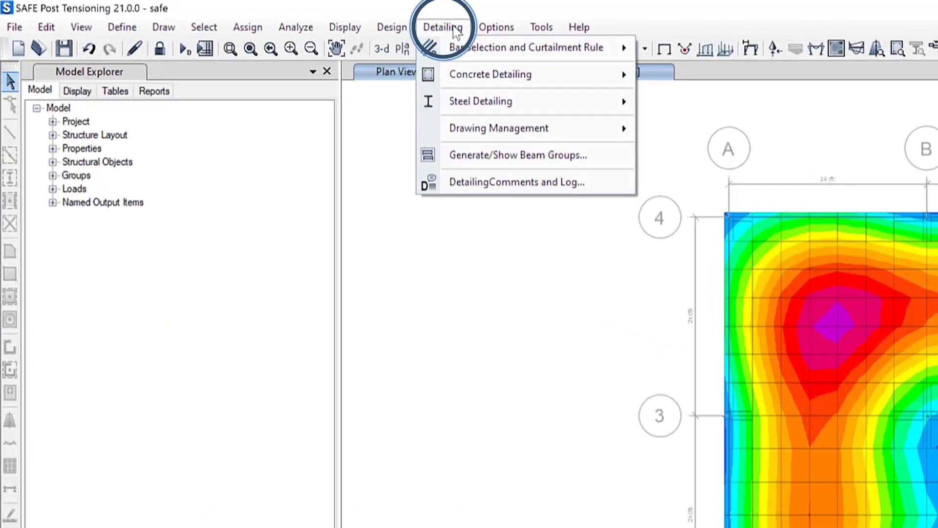
pyautogui.click(488, 74)
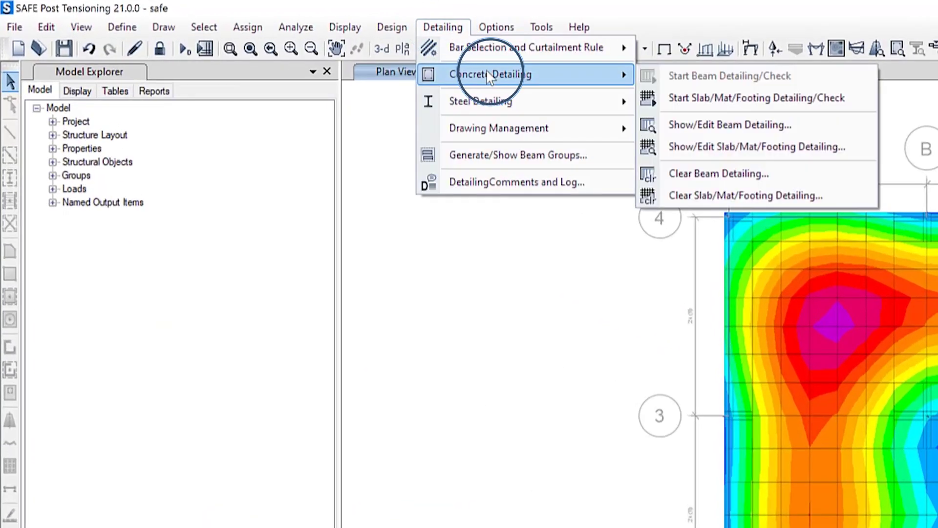
pyautogui.click(717, 98)
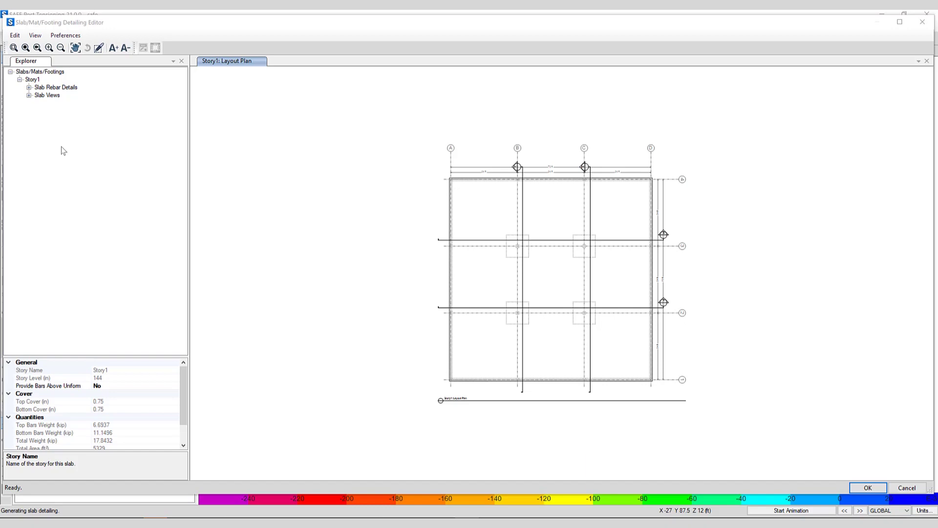
# Step: Expand Slab Rebar Details down to CSA1 Support-1 Bars-AB and call up strip CSA1's options
pyautogui.click(29, 87)
pyautogui.click(38, 95)
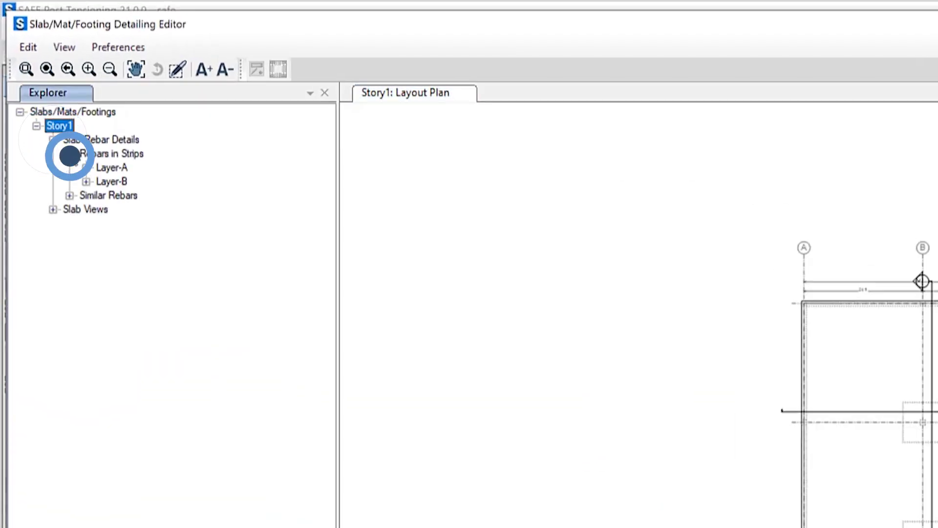
pyautogui.click(69, 195)
pyautogui.click(86, 168)
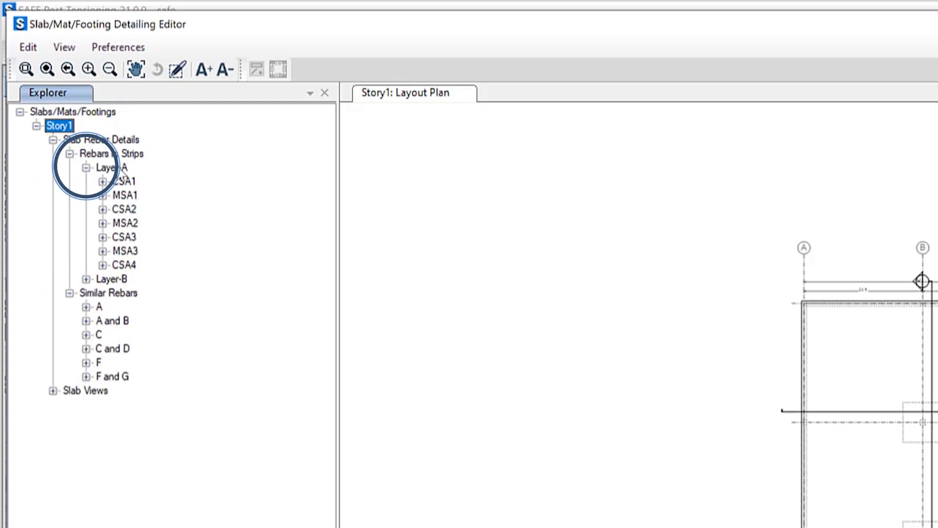
pyautogui.click(102, 182)
pyautogui.click(119, 195)
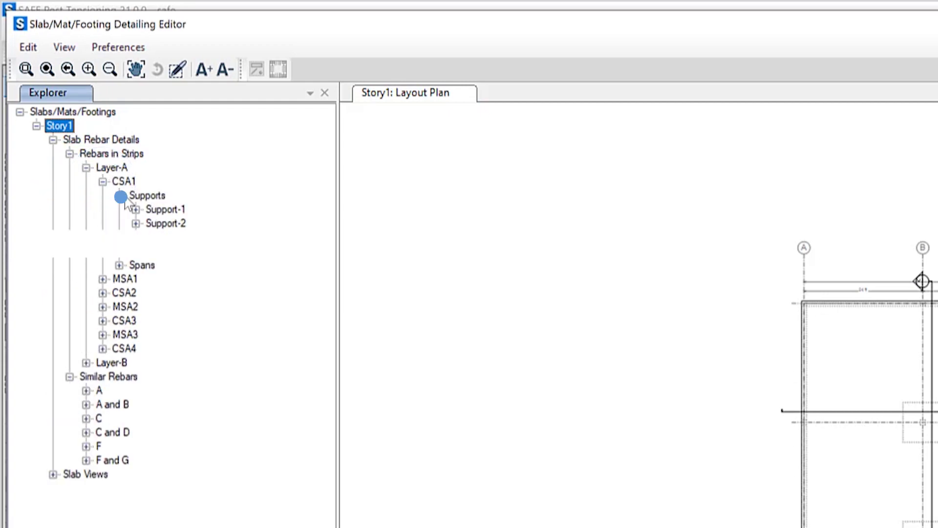
pyautogui.click(163, 209)
pyautogui.doubleClick(163, 209)
pyautogui.click(177, 223)
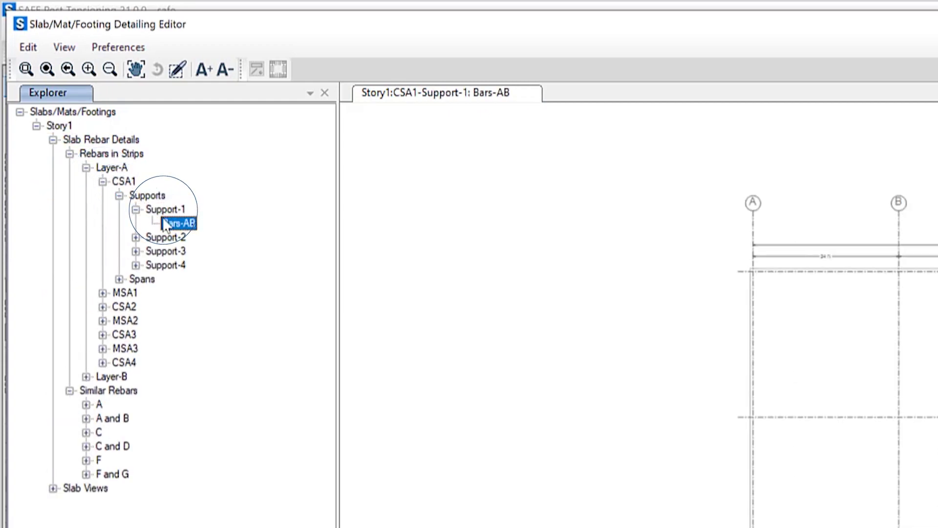
pyautogui.rightClick(123, 181)
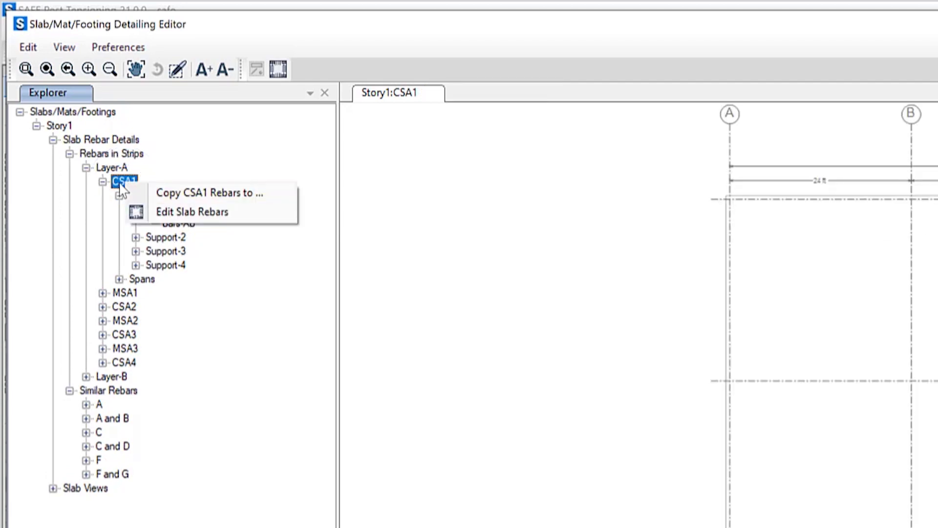
# Step: Open Edit Slab Rebars for CSA1, enlarge the table and review its support, span and AB columns
pyautogui.click(166, 219)
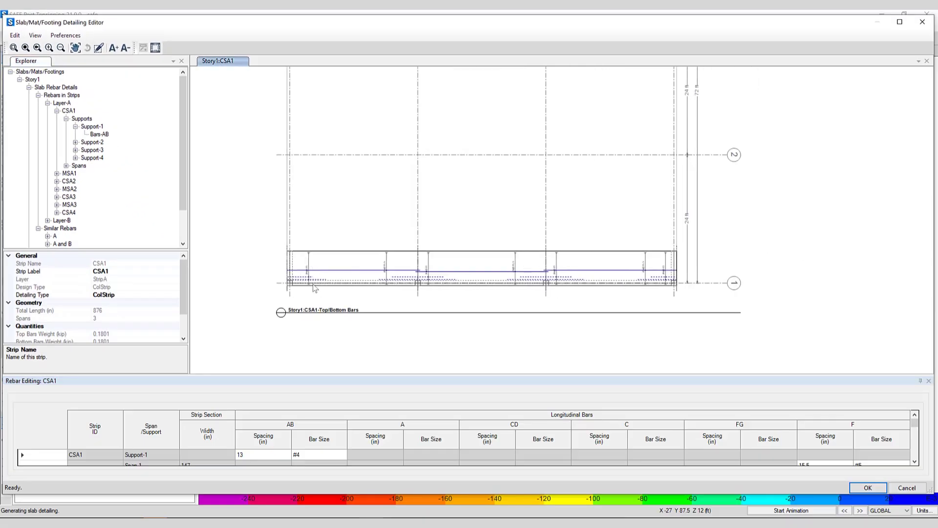
pyautogui.scroll(5, 314, 289)
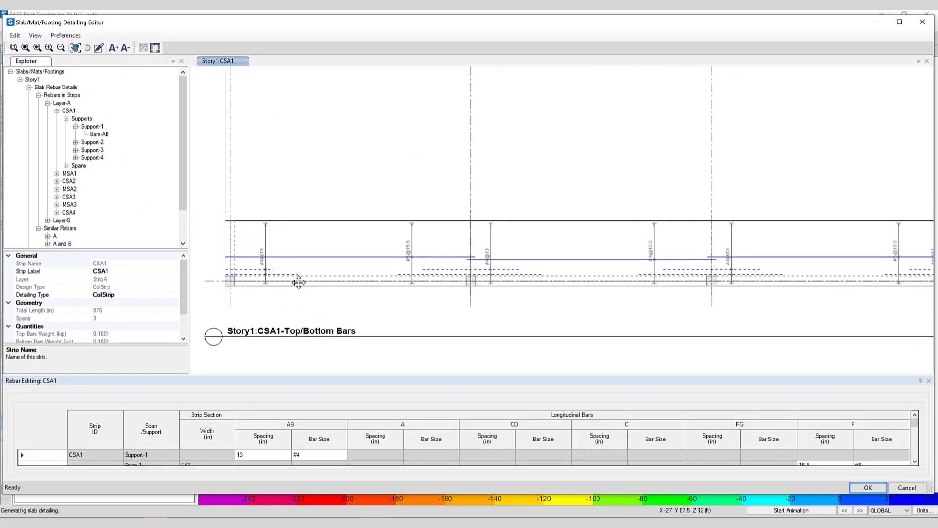
pyautogui.scroll(3, 295, 289)
pyautogui.scroll(-3, 344, 274)
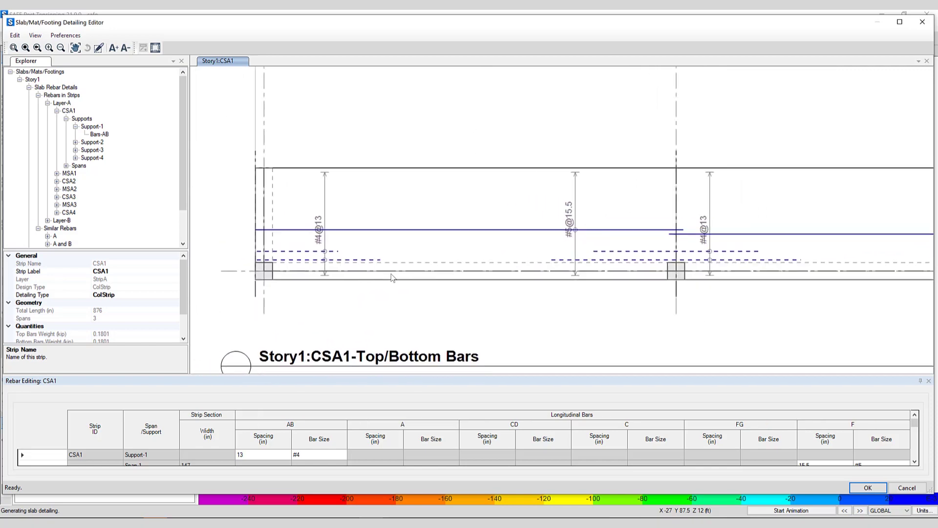
pyautogui.moveTo(393, 278)
pyautogui.mouseDown(button='middle')
pyautogui.moveTo(358, 265)
pyautogui.moveTo(352, 209)
pyautogui.mouseUp(button='middle')
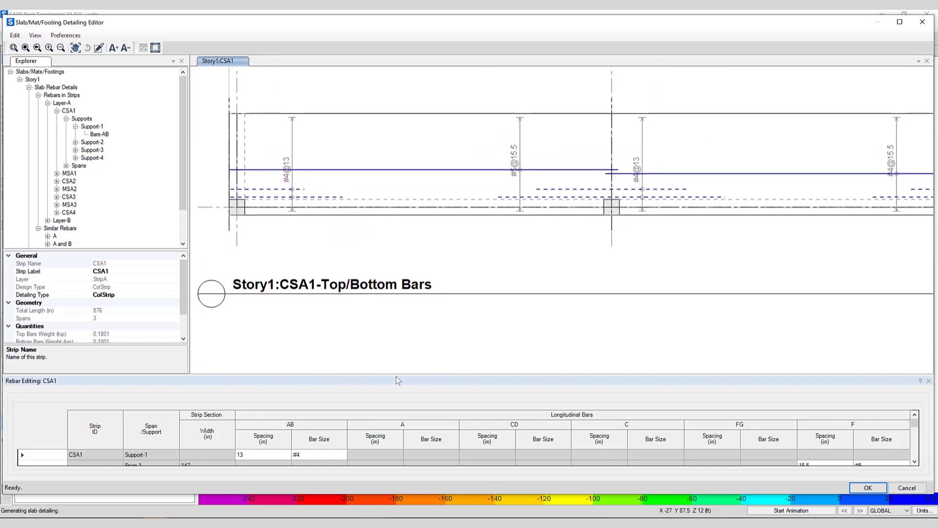
pyautogui.moveTo(396, 372); pyautogui.dragTo(395, 306)
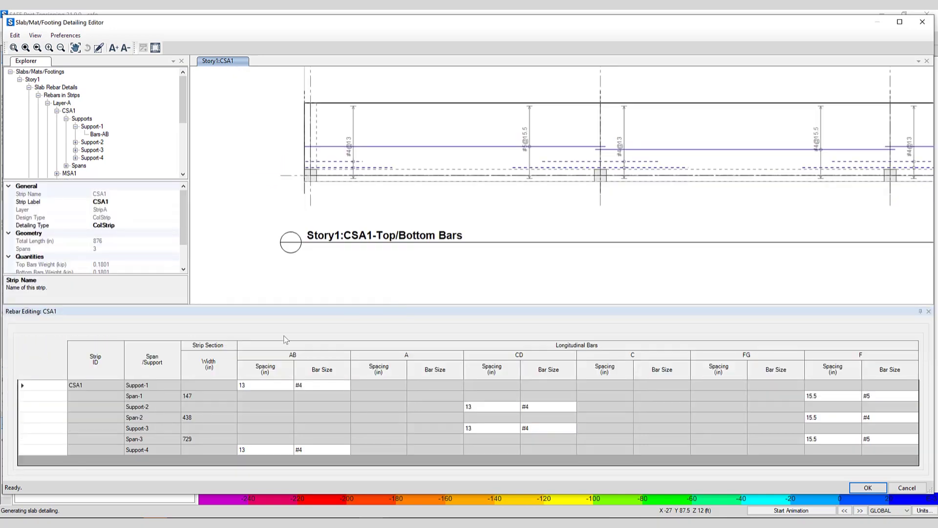
pyautogui.moveTo(378, 176); pyautogui.dragTo(305, 213, button='middle')
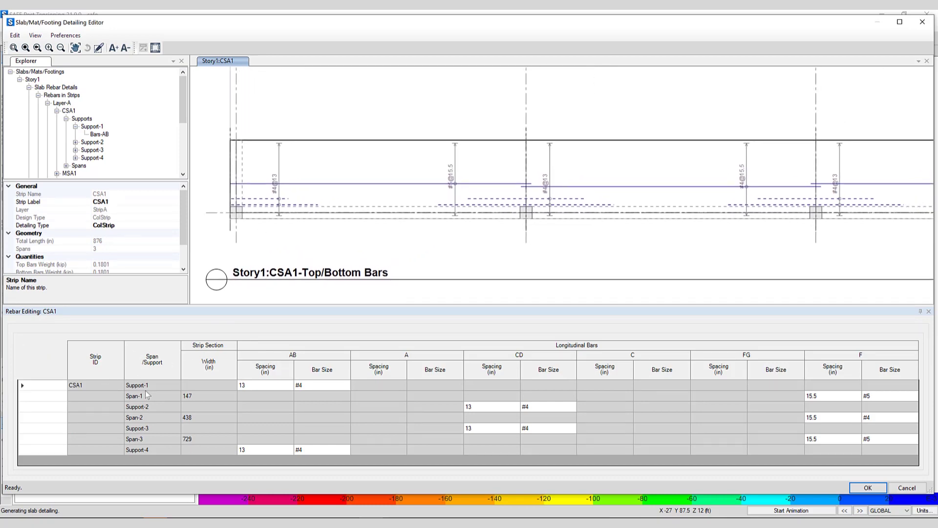
pyautogui.click(76, 385)
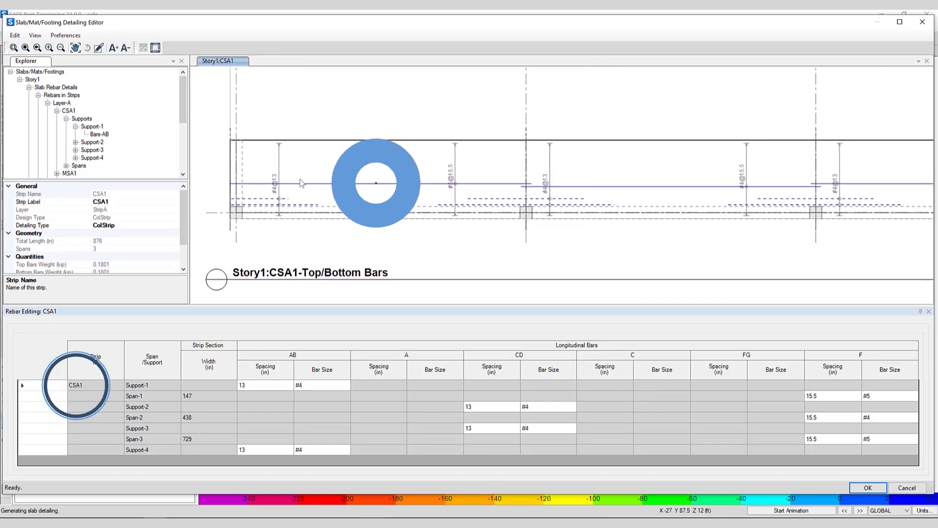
pyautogui.click(136, 385)
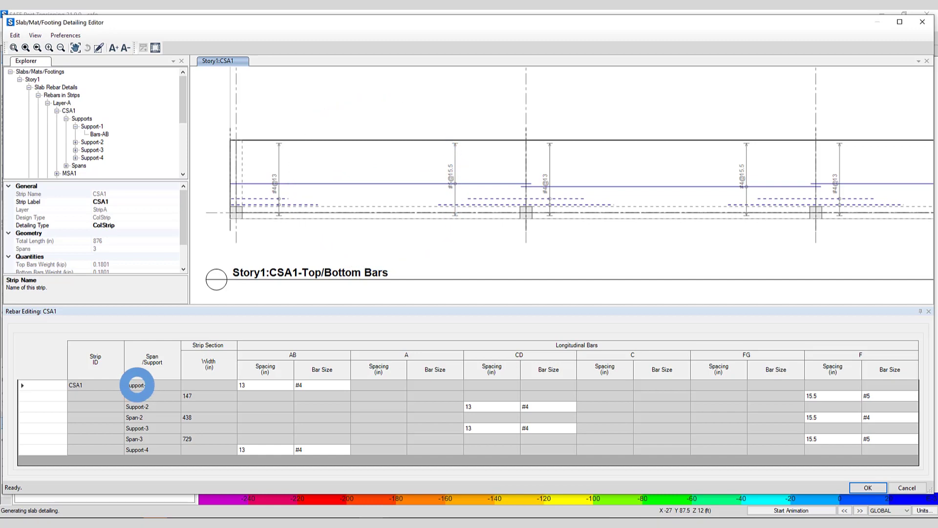
pyautogui.click(142, 395)
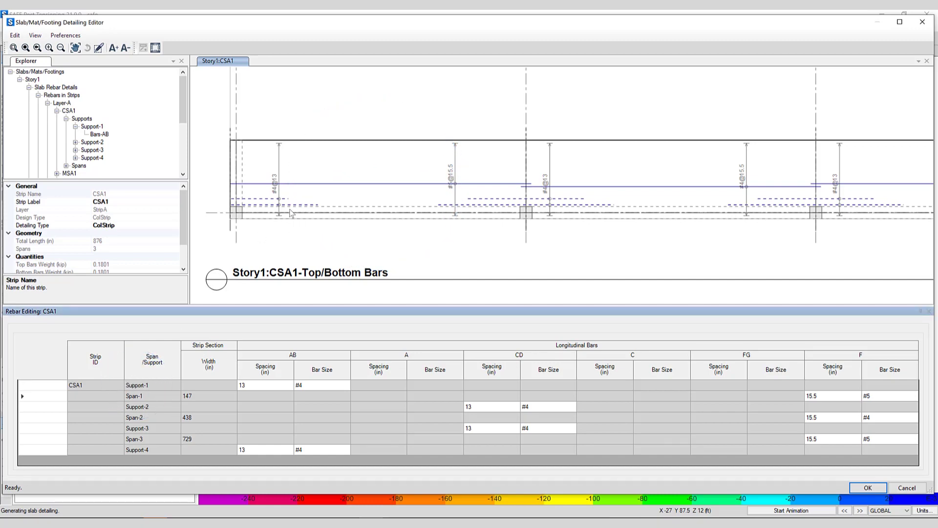
pyautogui.click(367, 208)
pyautogui.click(526, 213)
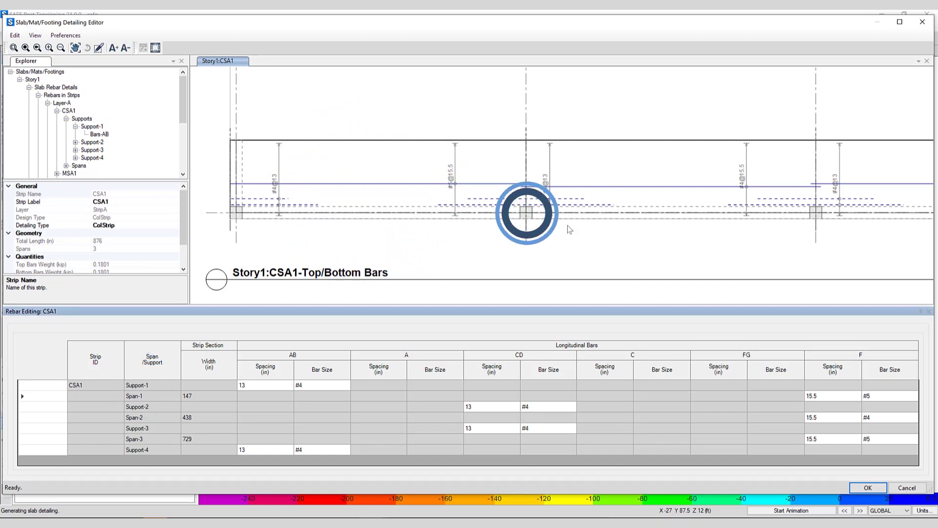
pyautogui.click(665, 204)
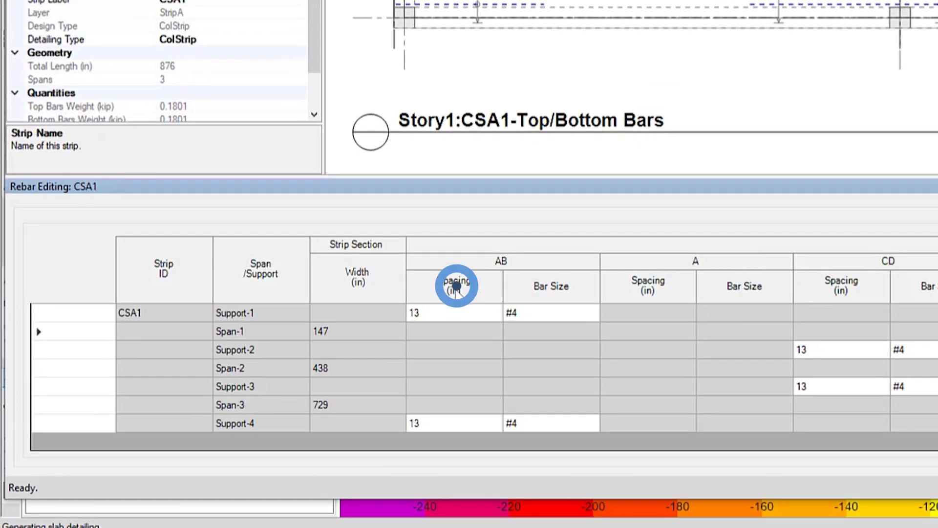
pyautogui.click(456, 286)
pyautogui.click(549, 287)
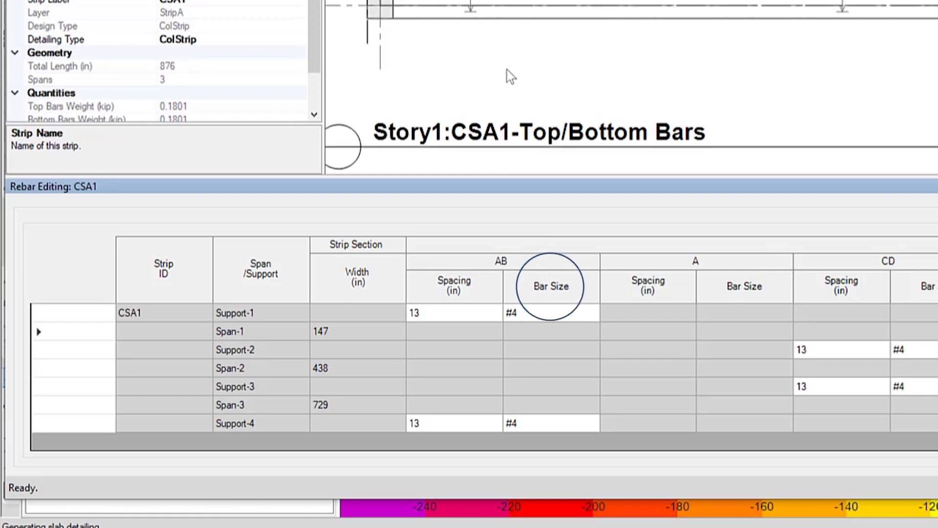
# Step: Set Support-1 AB bars to #5 at 16 in spacing
pyautogui.click(528, 313)
pyautogui.click(529, 312)
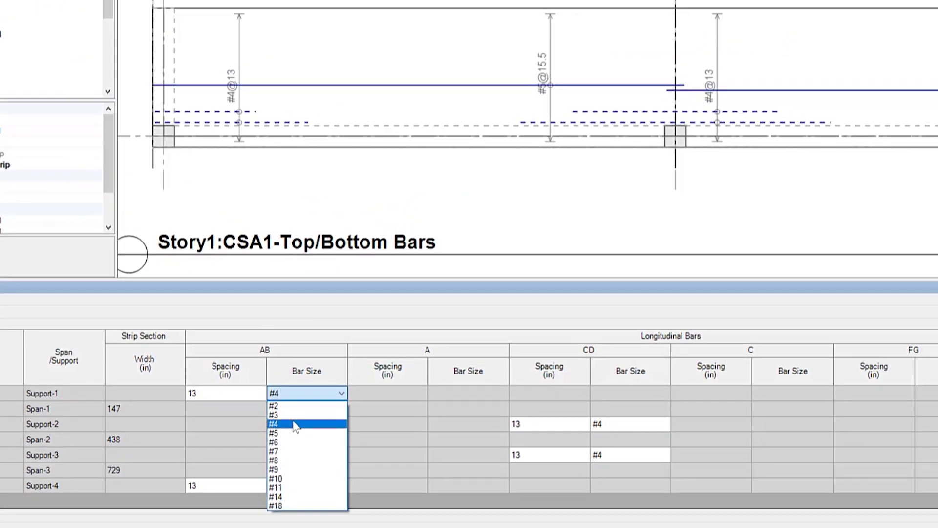
pyautogui.click(296, 433)
pyautogui.click(195, 392)
pyautogui.write('16')
pyautogui.click(315, 392)
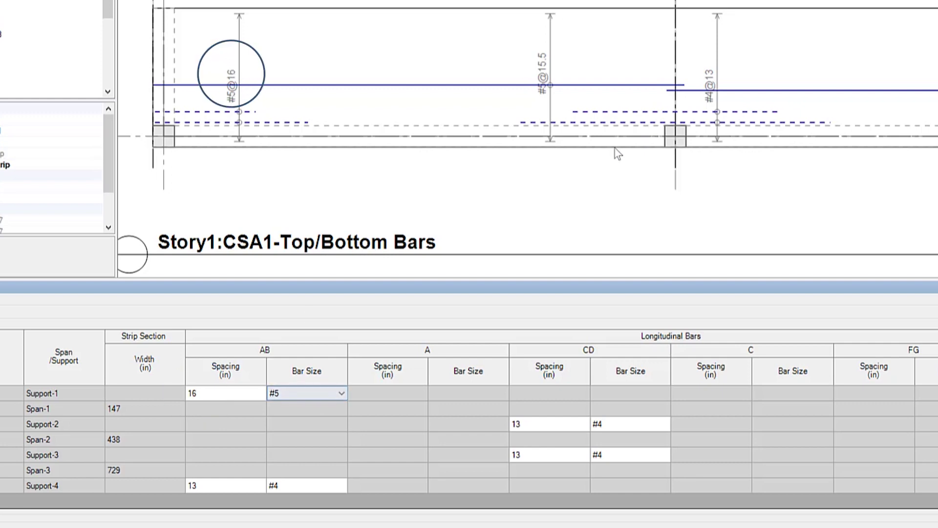
pyautogui.moveTo(614, 149)
pyautogui.mouseDown(button='middle')
pyautogui.moveTo(578, 163)
pyautogui.moveTo(496, 126)
pyautogui.mouseUp(button='middle')
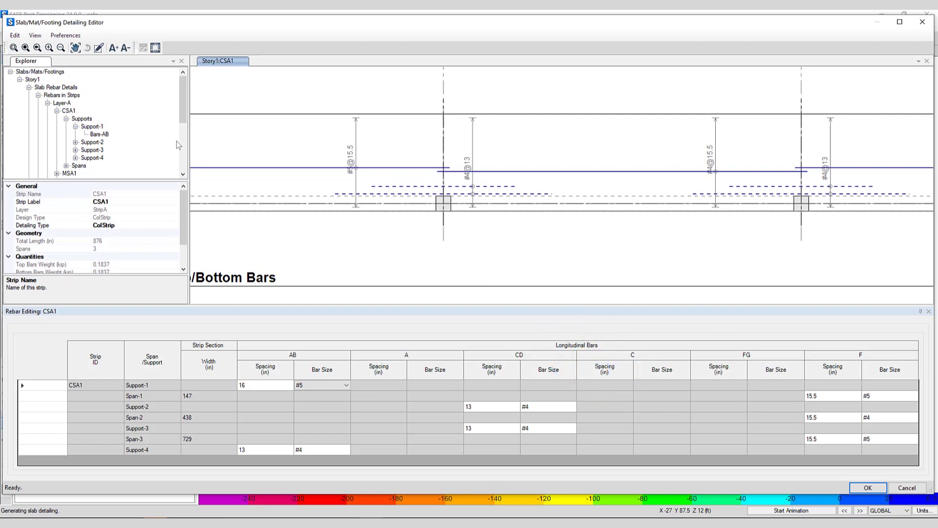
# Step: Pan the strip drawing and expand CSA1 Support-2 to show its Bars-CD set of #4 at ~13 in
pyautogui.click(154, 177)
pyautogui.moveTo(259, 168); pyautogui.dragTo(406, 163, button='middle')
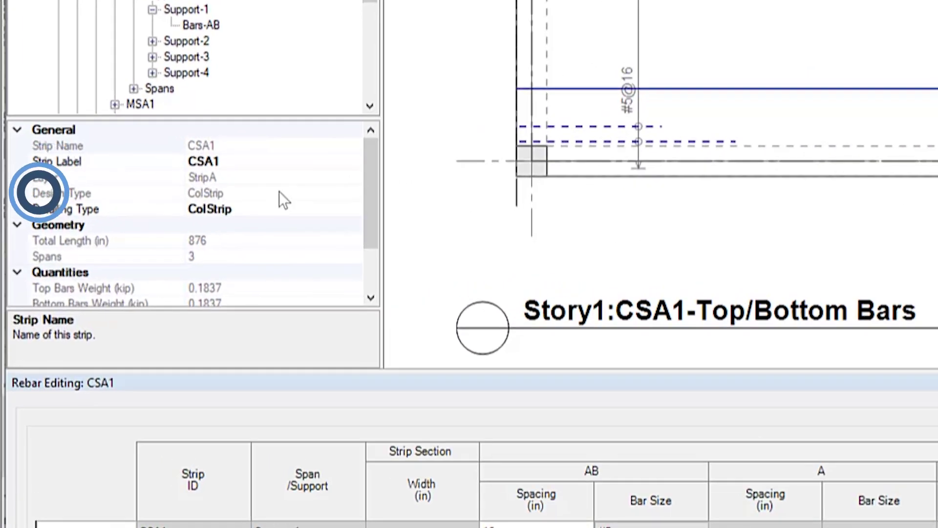
pyautogui.scroll(-2, 374, 177)
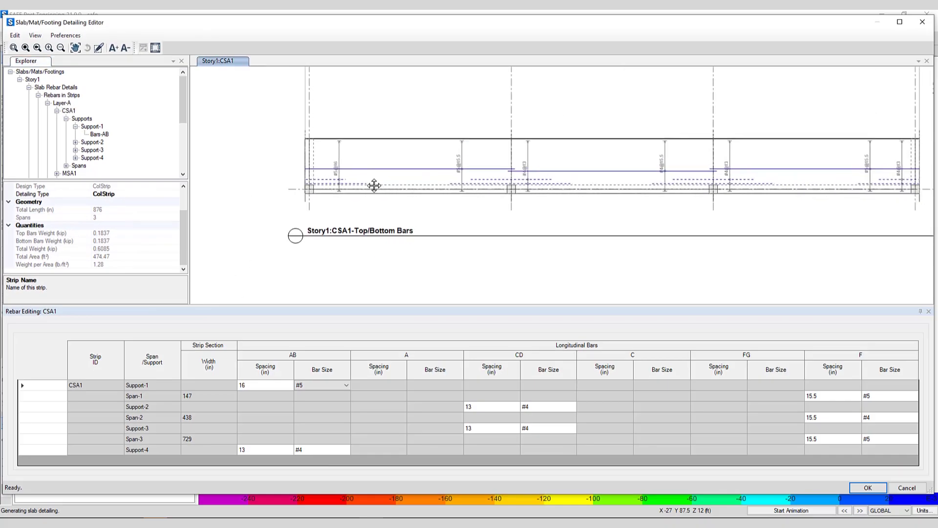
pyautogui.click(75, 141)
pyautogui.scroll(-3, 141, 96)
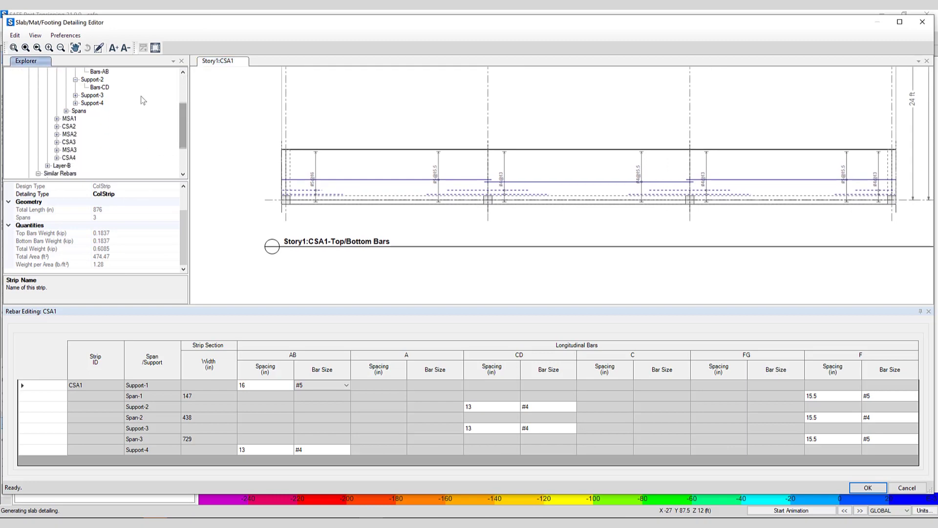
pyautogui.click(107, 72)
pyautogui.click(100, 87)
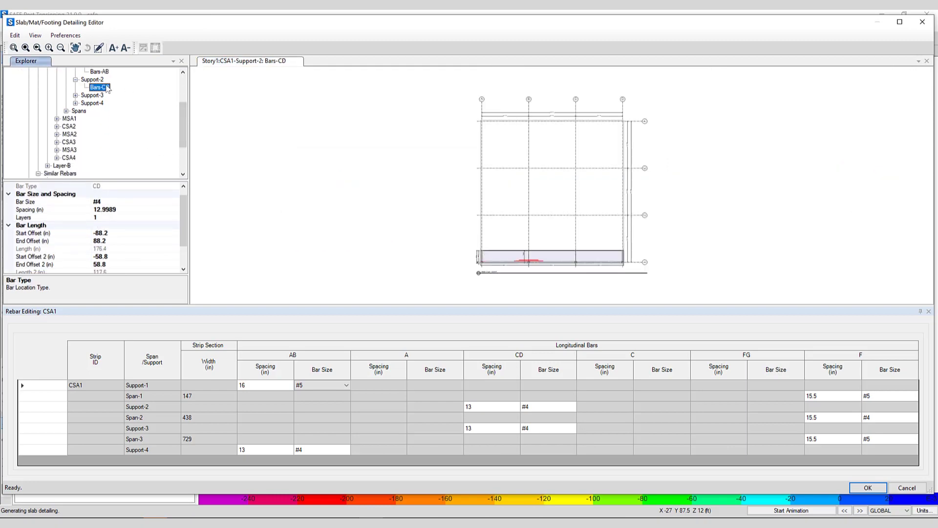
pyautogui.scroll(2, 523, 251)
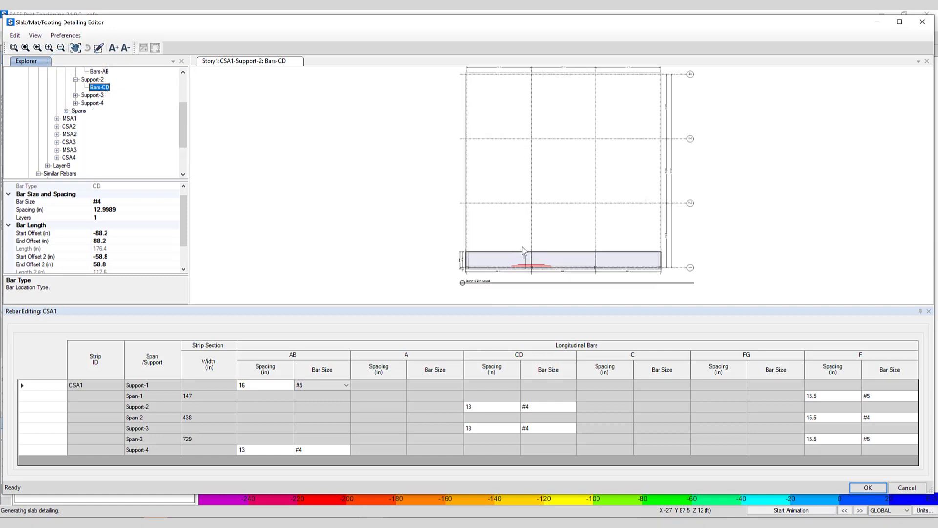
pyautogui.moveTo(181, 128); pyautogui.dragTo(179, 150)
# Step: Show similar rebar groups A-01, AB-01 and AB-02 in plan
pyautogui.click(48, 126)
pyautogui.click(67, 134)
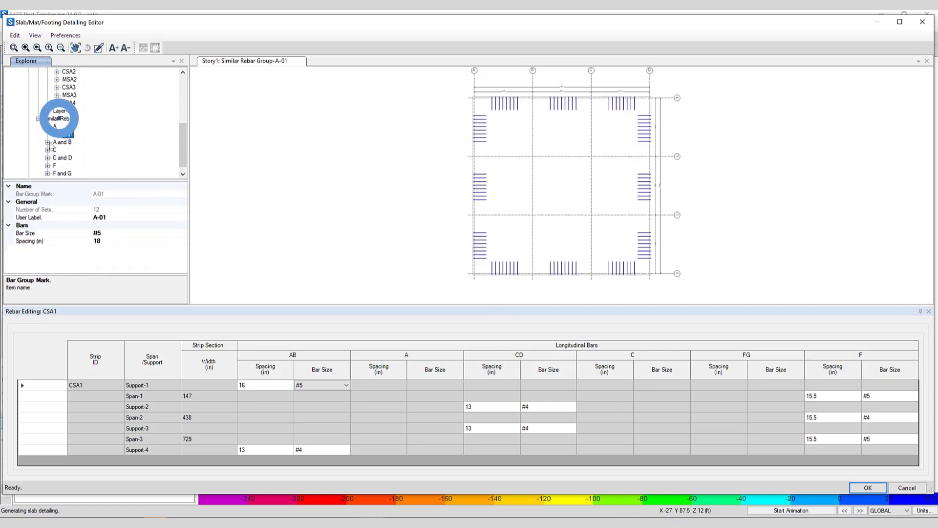
pyautogui.click(48, 142)
pyautogui.click(69, 150)
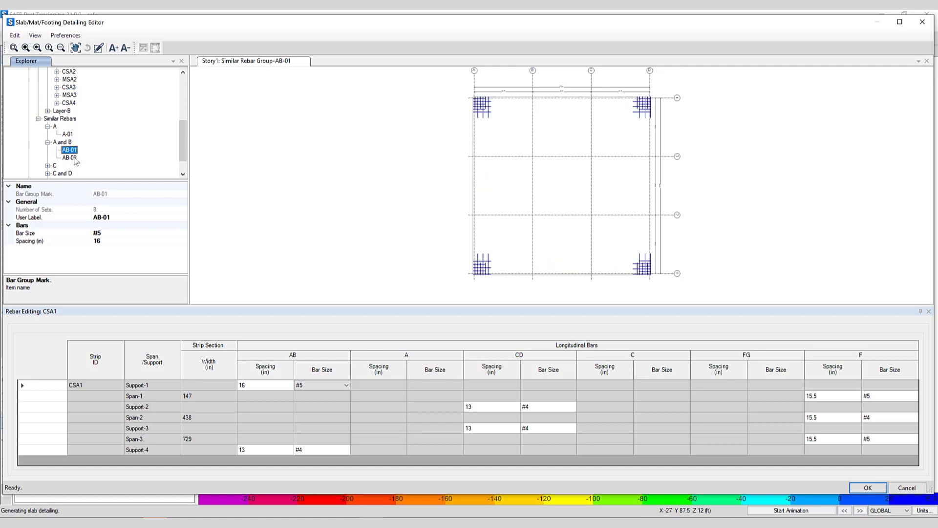
pyautogui.click(69, 157)
pyautogui.moveTo(185, 157); pyautogui.dragTo(185, 165)
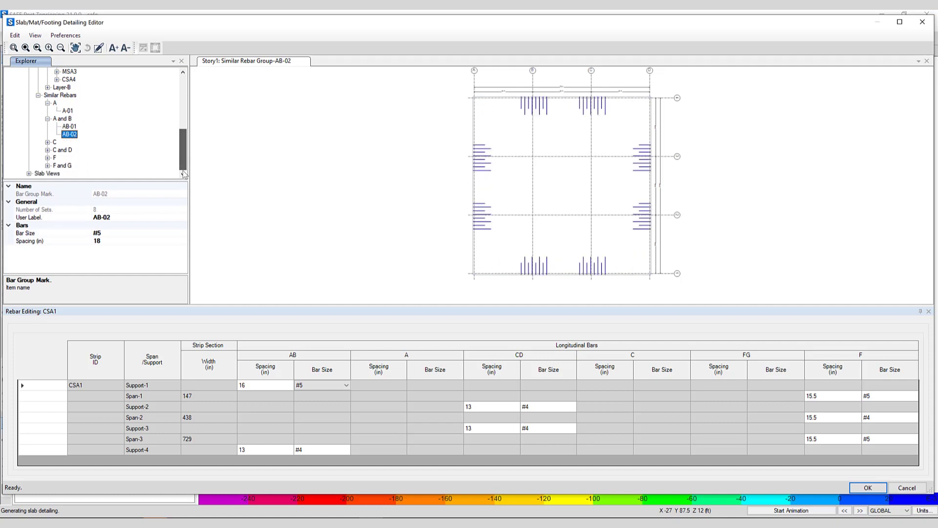
# Step: Step through the slab plan views, ending on Plan-All Bars (Top/Bottom)
pyautogui.click(29, 173)
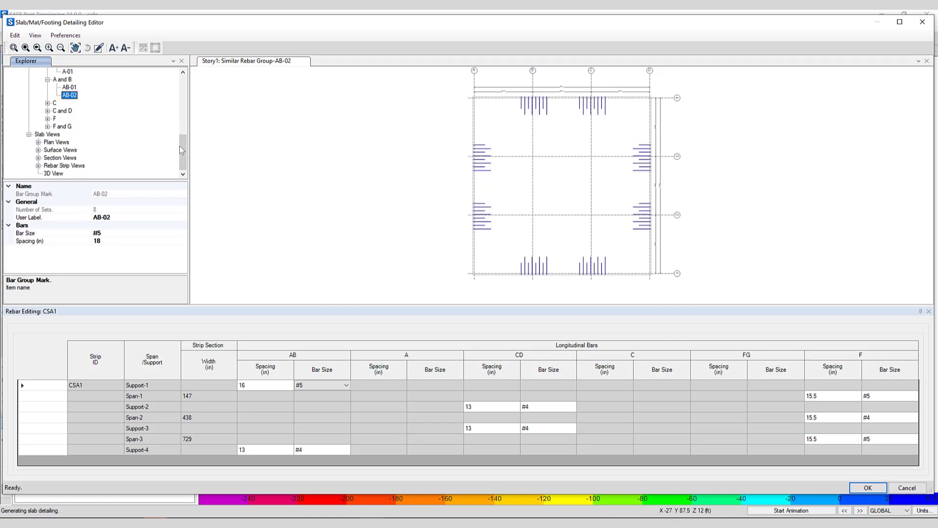
pyautogui.click(38, 142)
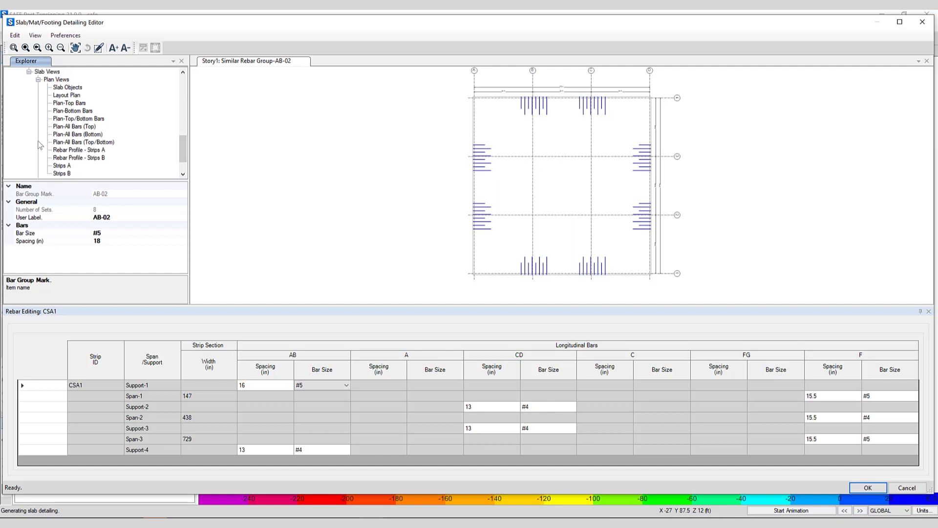
pyautogui.click(69, 88)
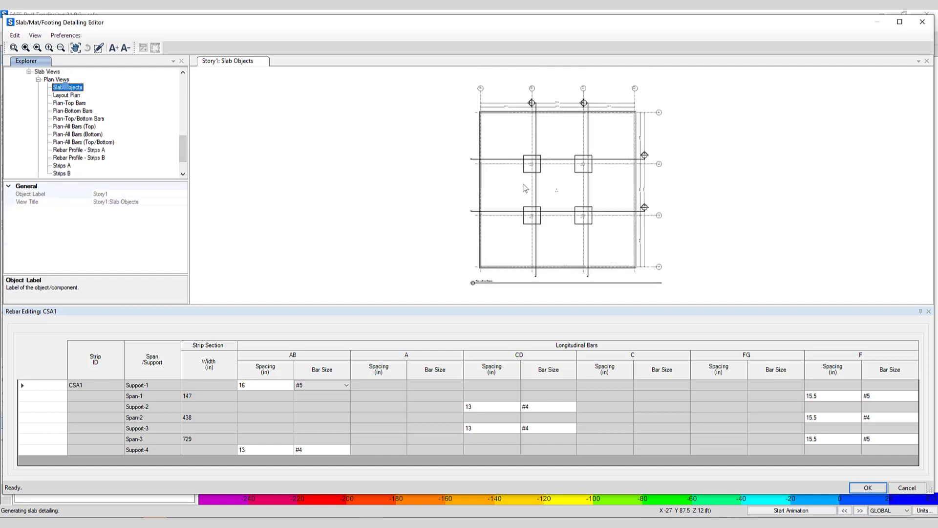
pyautogui.click(64, 96)
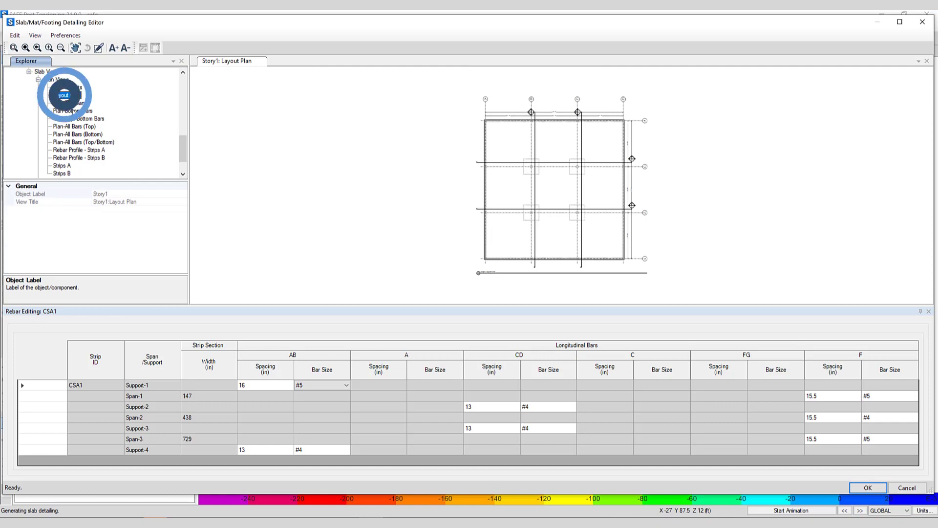
pyautogui.click(86, 117)
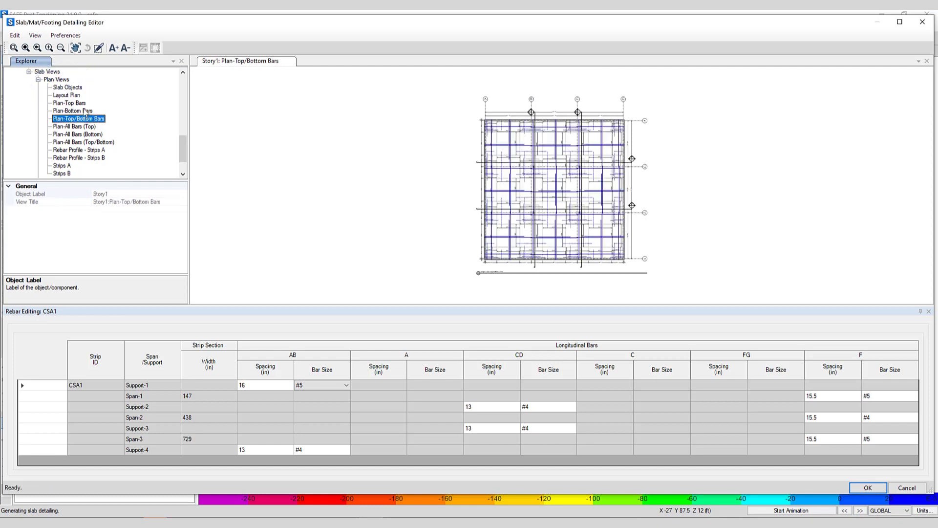
pyautogui.click(78, 103)
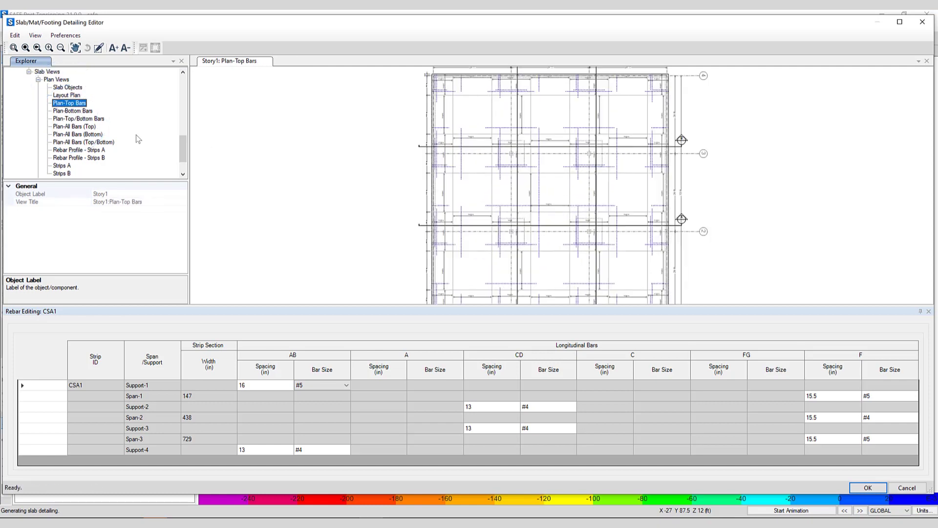
pyautogui.click(90, 141)
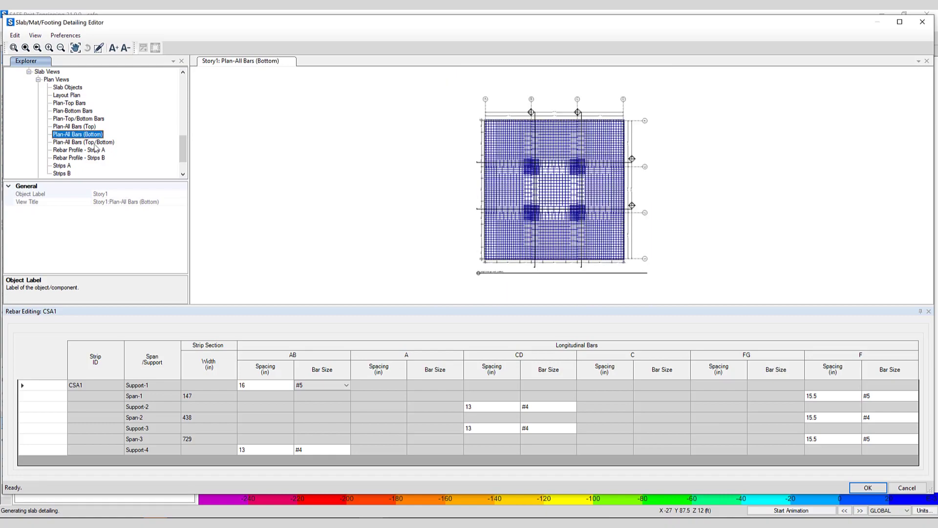
pyautogui.scroll(5, 549, 208)
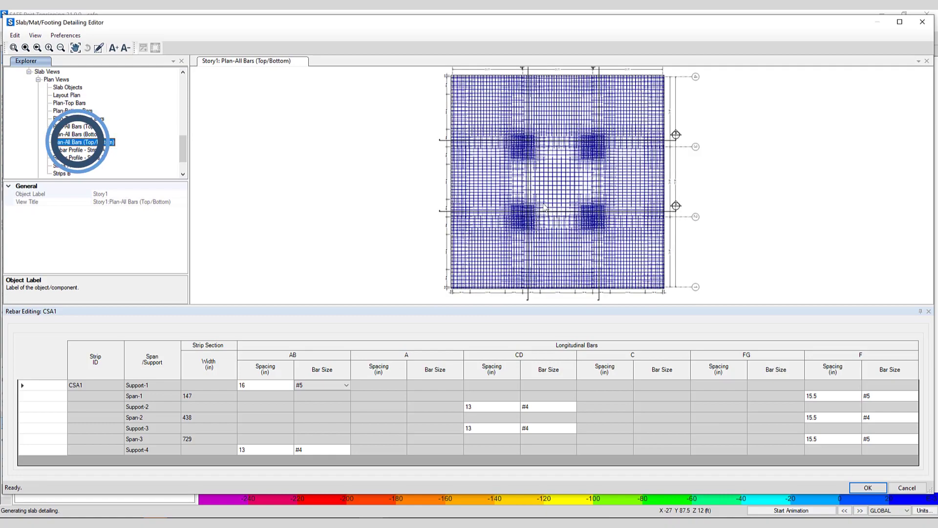
pyautogui.scroll(2, 495, 211)
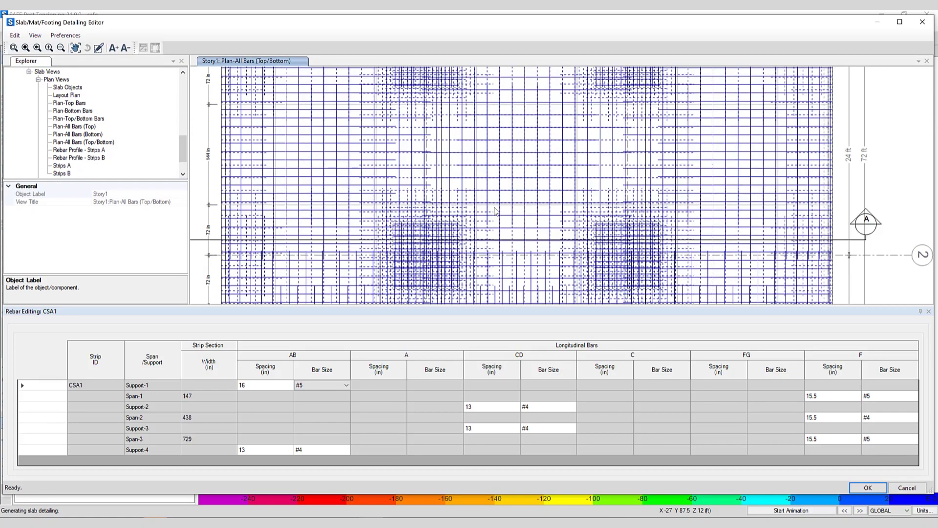
pyautogui.scroll(-4, 496, 211)
pyautogui.scroll(-3, 495, 211)
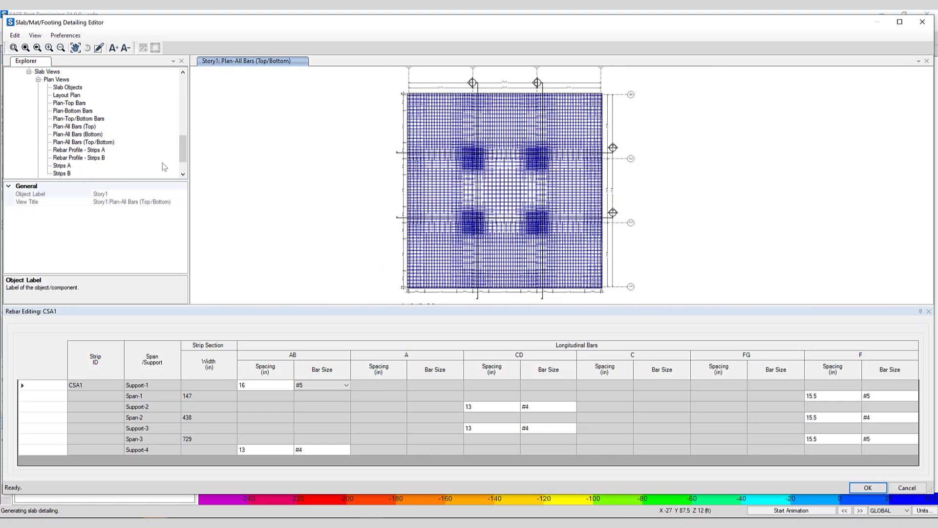
# Step: Compare Strips A and Strips B rebar profiles, settling zoomed in on Strips A
pyautogui.click(92, 151)
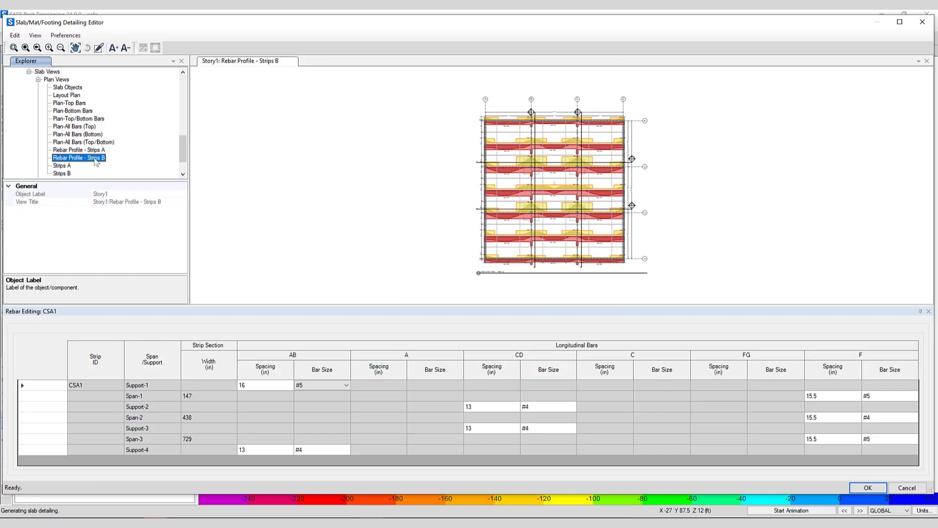
pyautogui.click(95, 157)
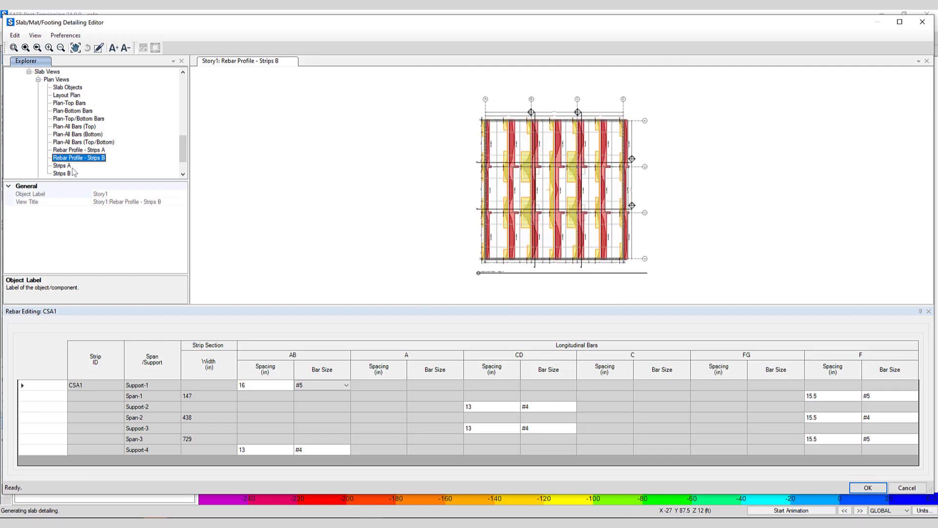
pyautogui.click(91, 150)
pyautogui.scroll(5, 575, 201)
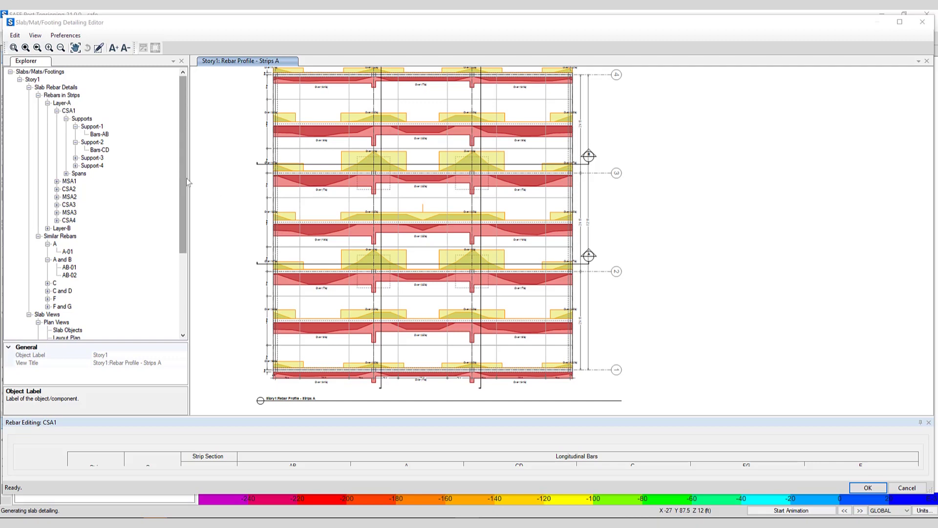
pyautogui.click(185, 243)
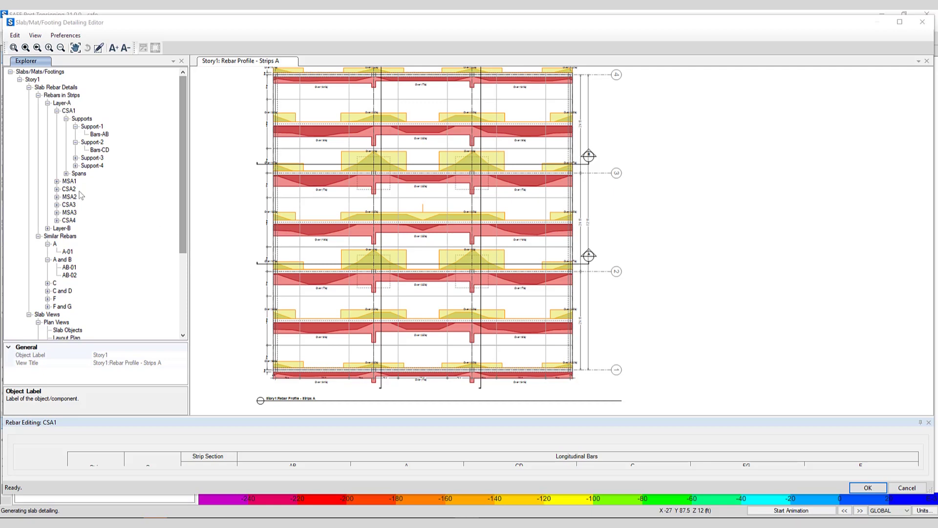
pyautogui.press('F1')
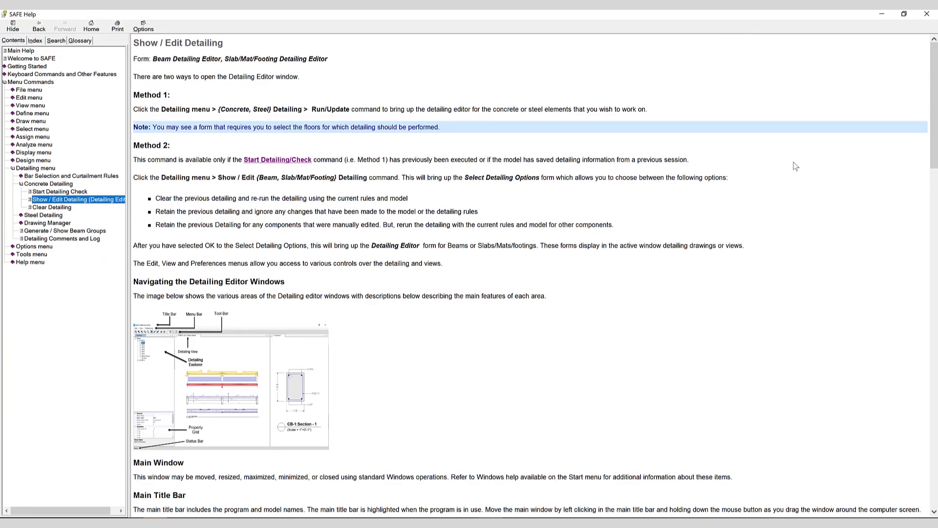
pyautogui.click(933, 105)
pyautogui.moveTo(934, 104); pyautogui.dragTo(935, 441)
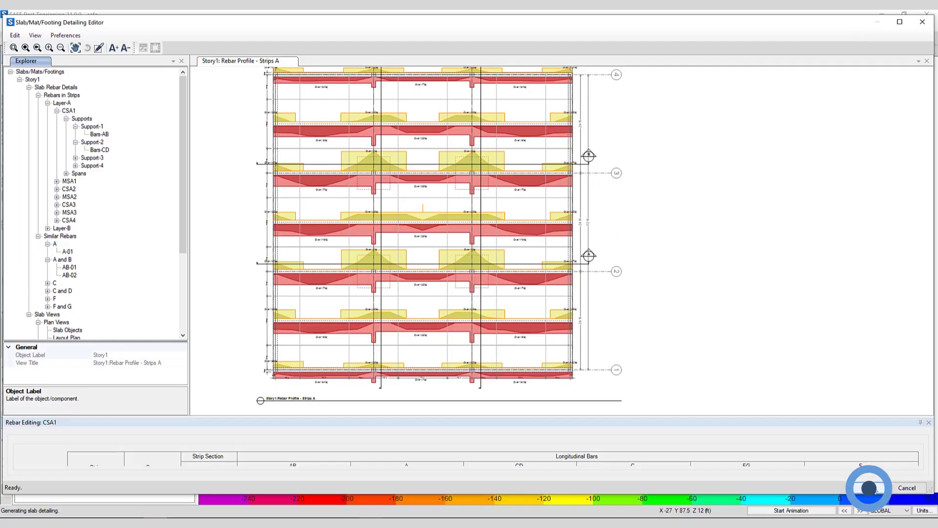
# Step: Close the Slab Detailing Editor with OK and pan Story1's dead-load displacement plan
pyautogui.click(868, 486)
pyautogui.moveTo(584, 236); pyautogui.dragTo(575, 213, button='middle')
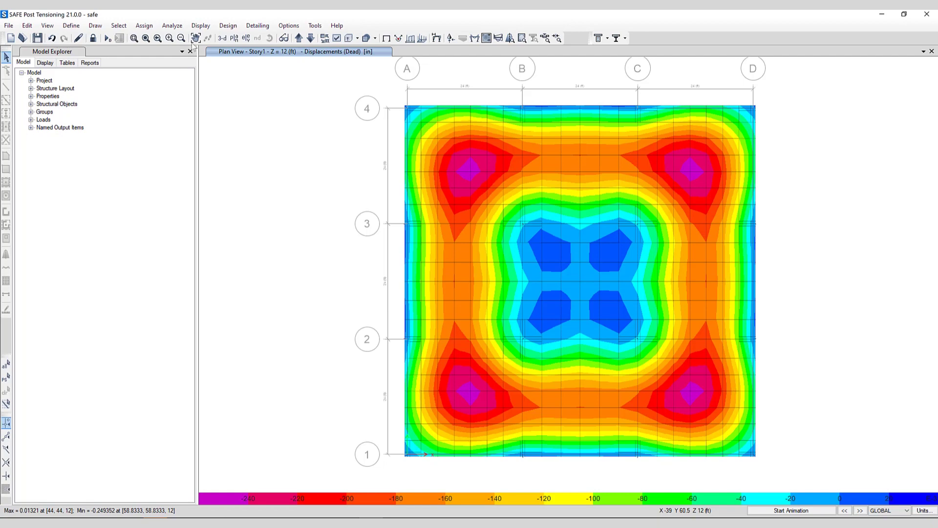
pyautogui.click(248, 27)
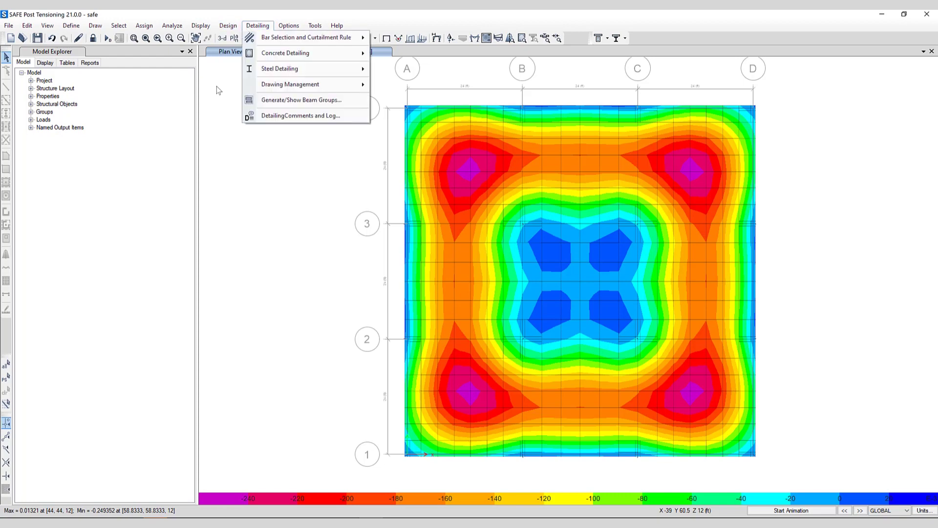
# Step: Export the slab model to Revit Structure as safe.EXR, including slab and beam reinforcements
pyautogui.click(216, 86)
pyautogui.click(9, 26)
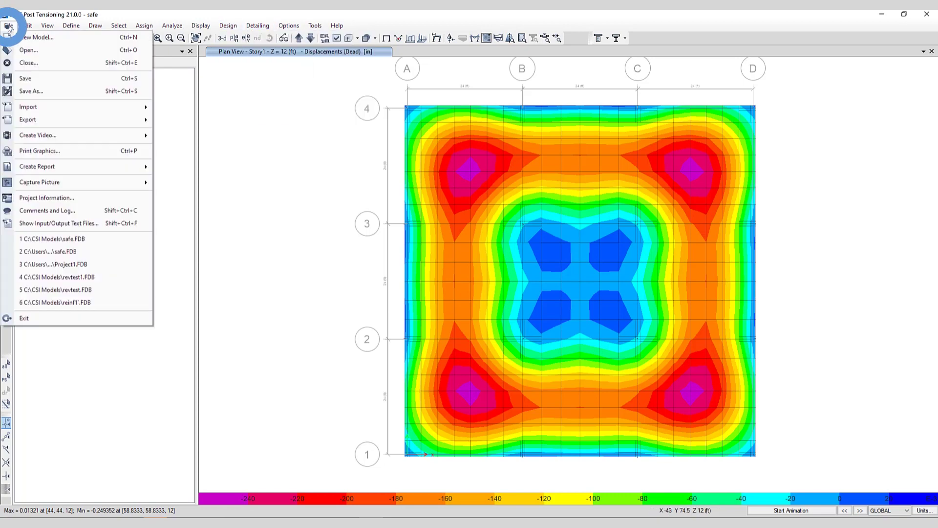
pyautogui.click(26, 119)
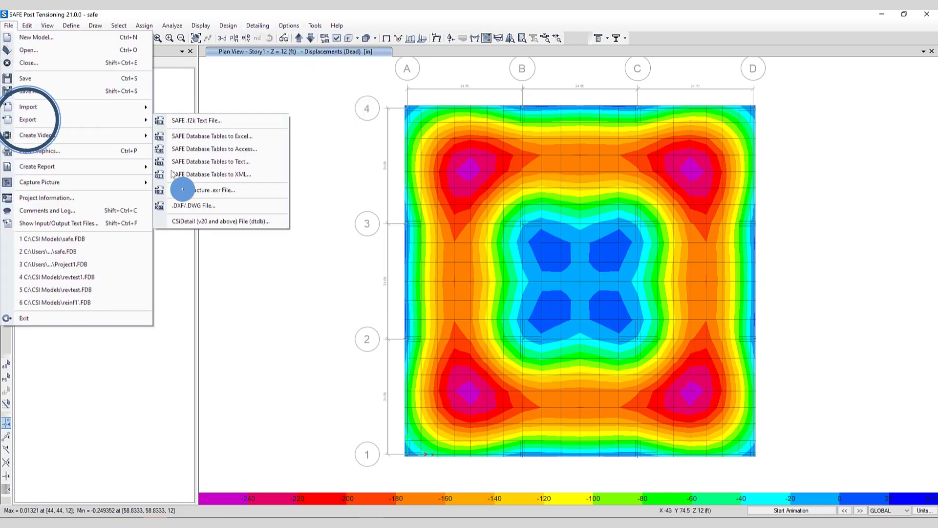
pyautogui.click(183, 190)
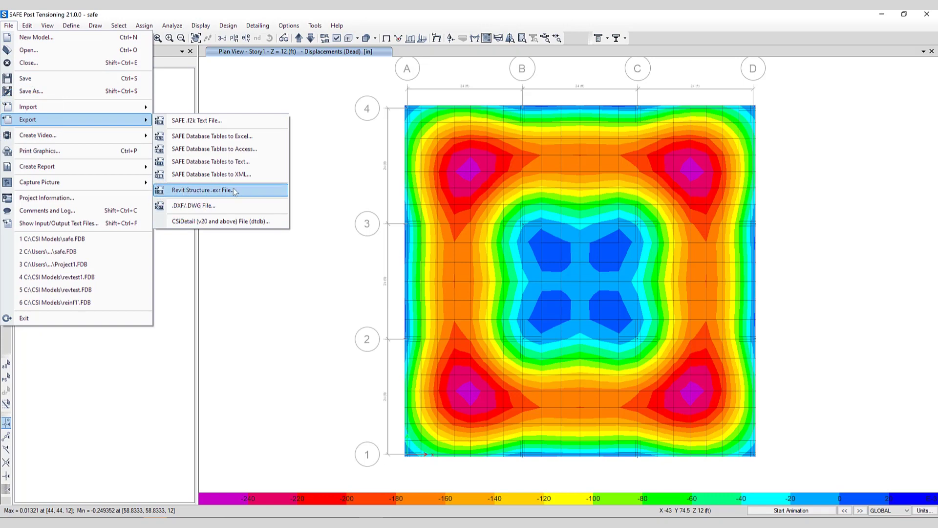
pyautogui.click(78, 370)
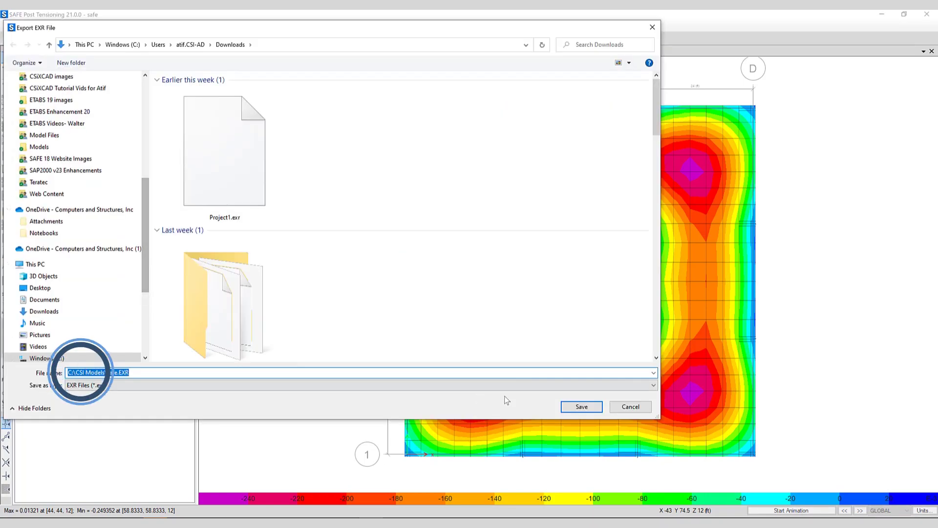
pyautogui.press('Return')
pyautogui.moveTo(302, 160); pyautogui.dragTo(371, 119)
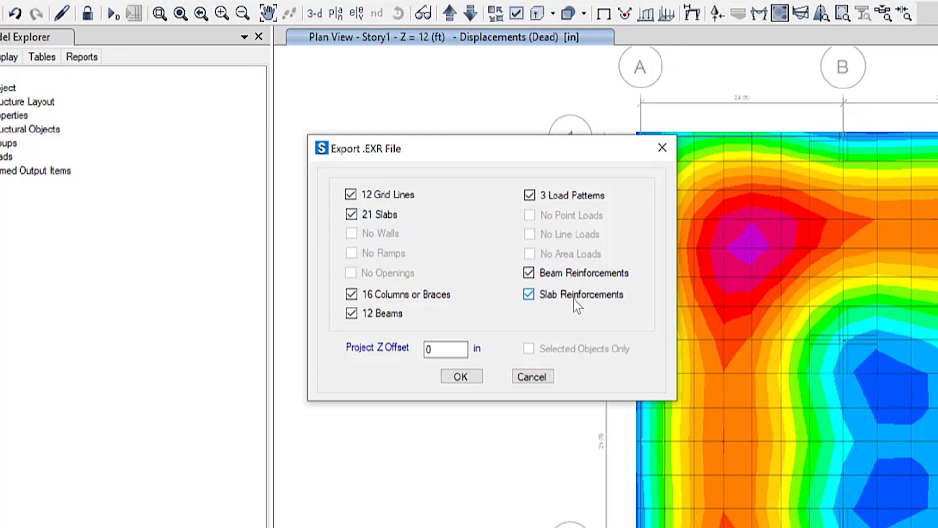
pyautogui.click(460, 376)
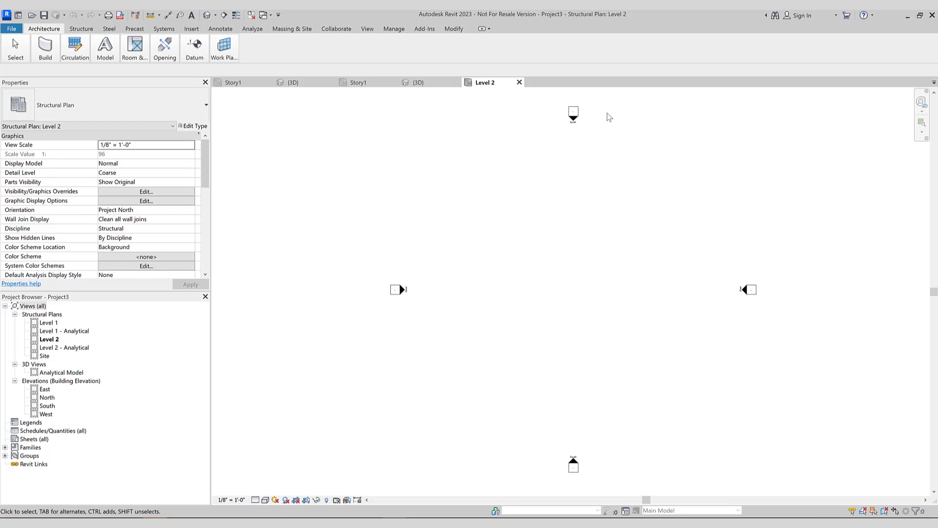
# Step: Start a new Revit project from SAFE using the safe.EXR file
pyautogui.click(425, 29)
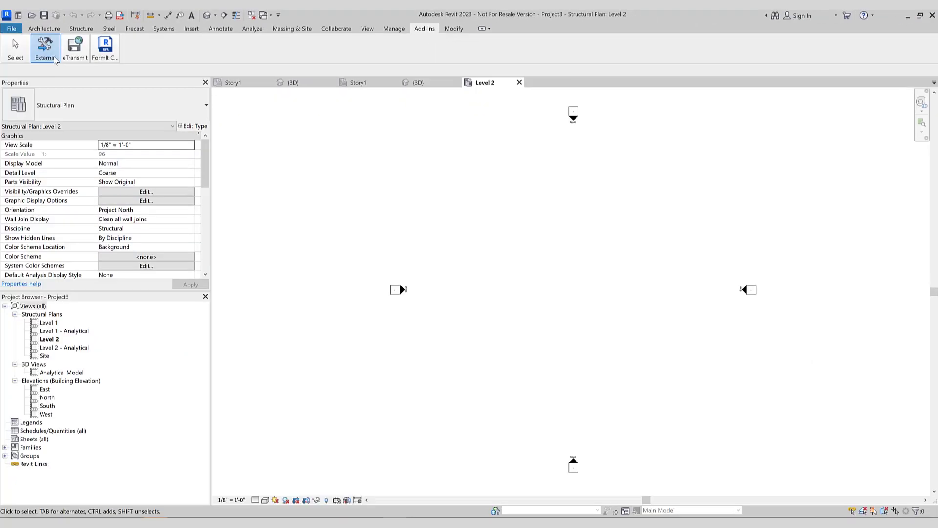
pyautogui.click(44, 47)
pyautogui.click(51, 91)
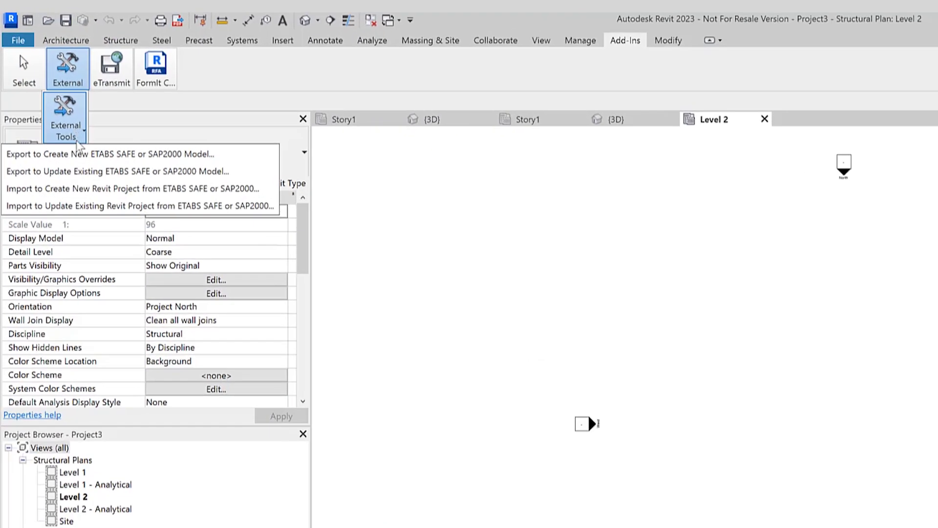
pyautogui.click(111, 190)
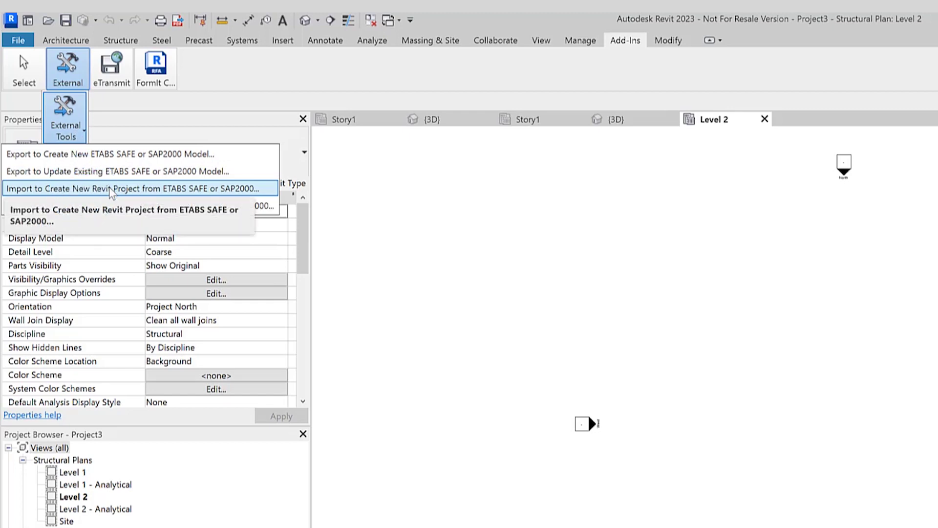
pyautogui.click(696, 292)
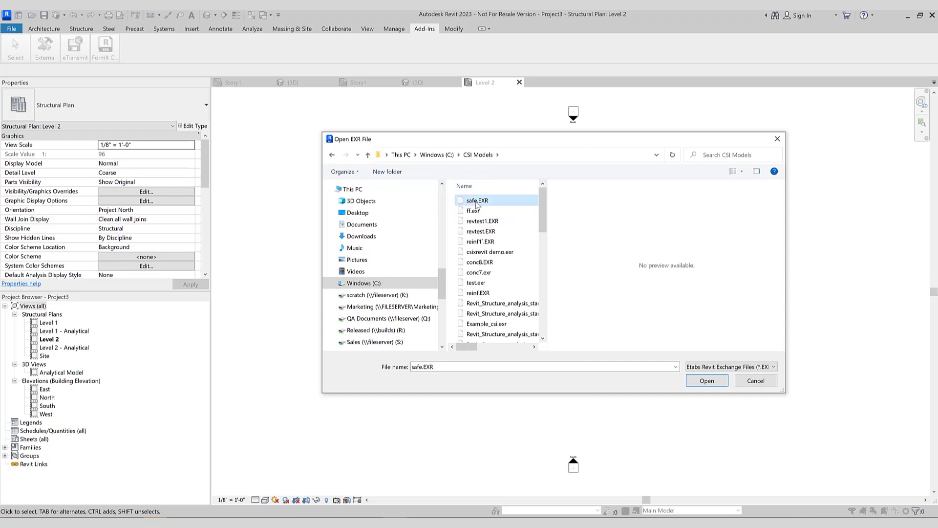
pyautogui.click(713, 383)
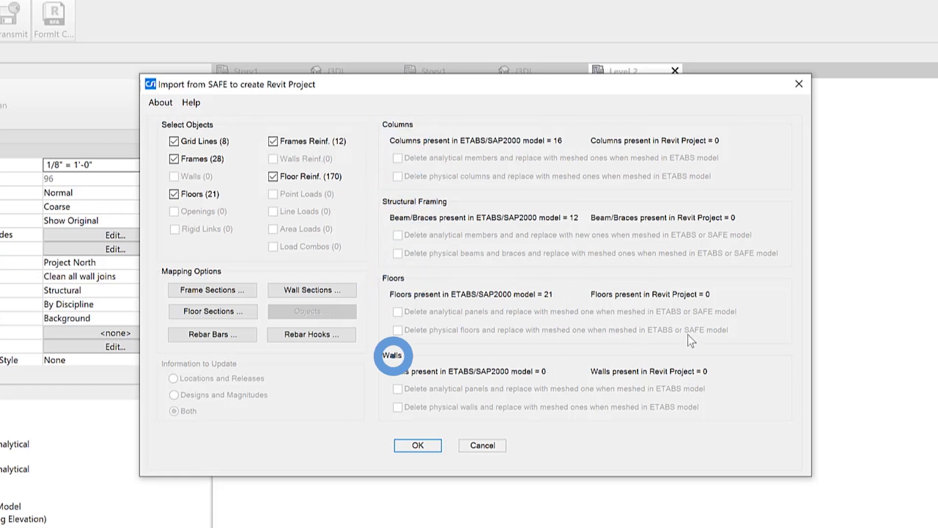
# Step: Finish importing the SAFE model and bring the imported Story1 slab plan into view
pyautogui.click(416, 446)
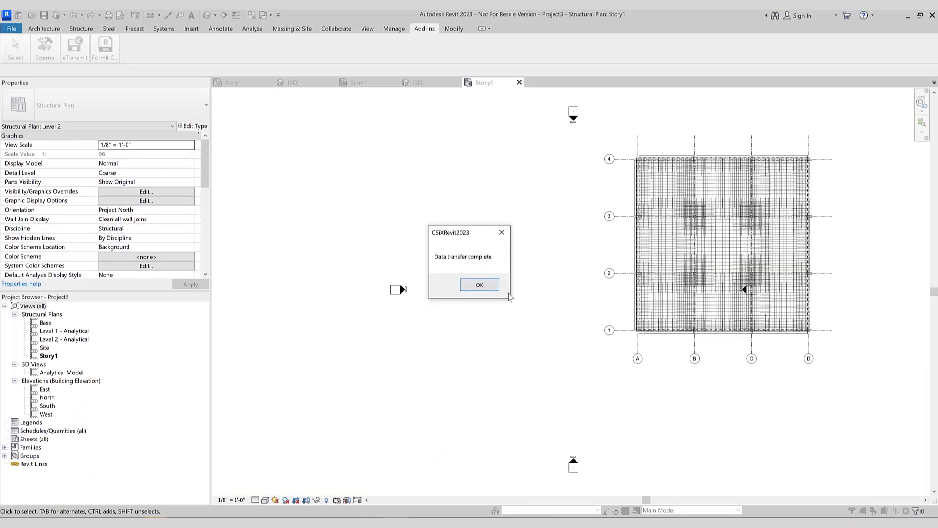
pyautogui.click(494, 287)
pyautogui.moveTo(587, 252); pyautogui.dragTo(477, 300, button='middle')
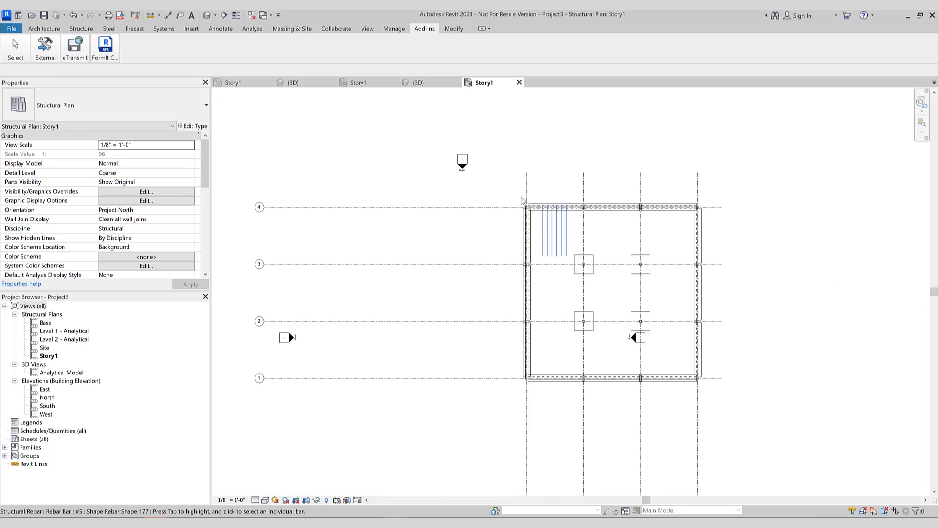
# Step: Create a Default 3D View and zoom in on the slab's rebar and columns
pyautogui.click(367, 29)
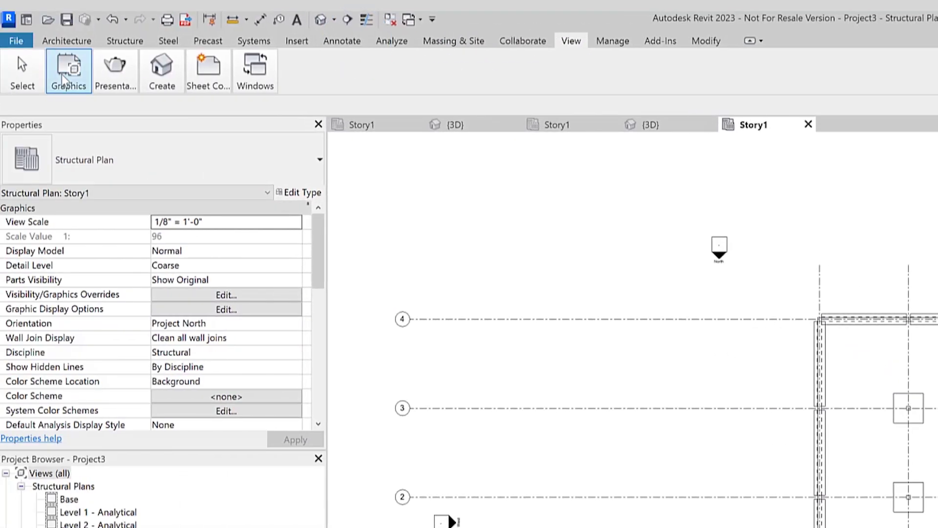
pyautogui.moveTo(62, 74)
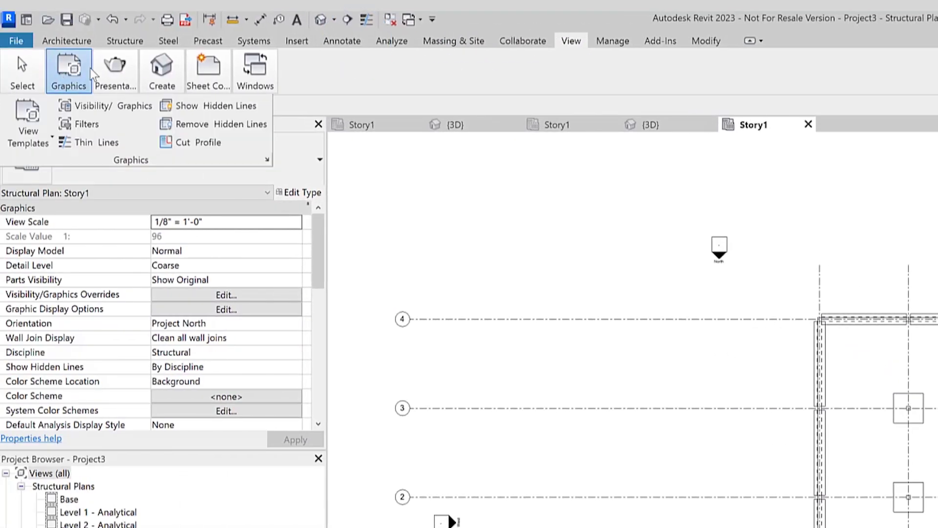
pyautogui.moveTo(150, 70)
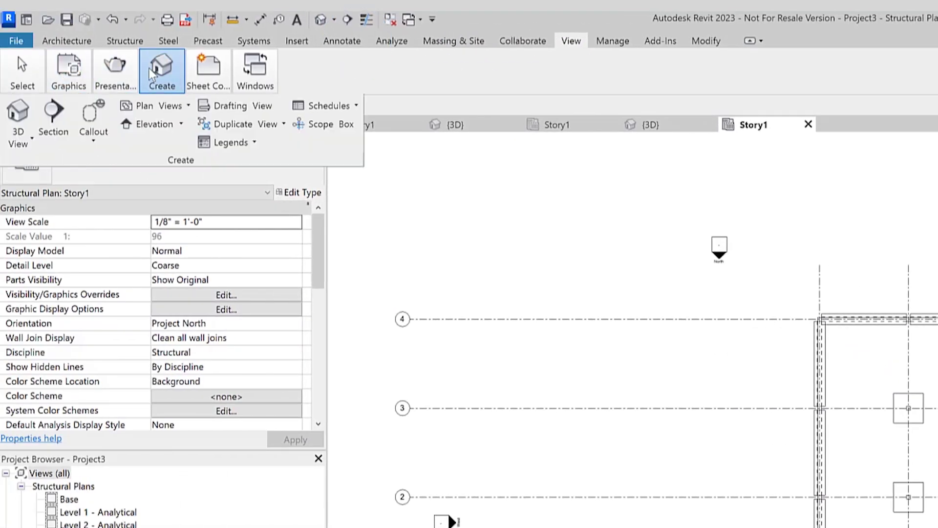
pyautogui.click(152, 74)
pyautogui.click(22, 138)
pyautogui.click(51, 163)
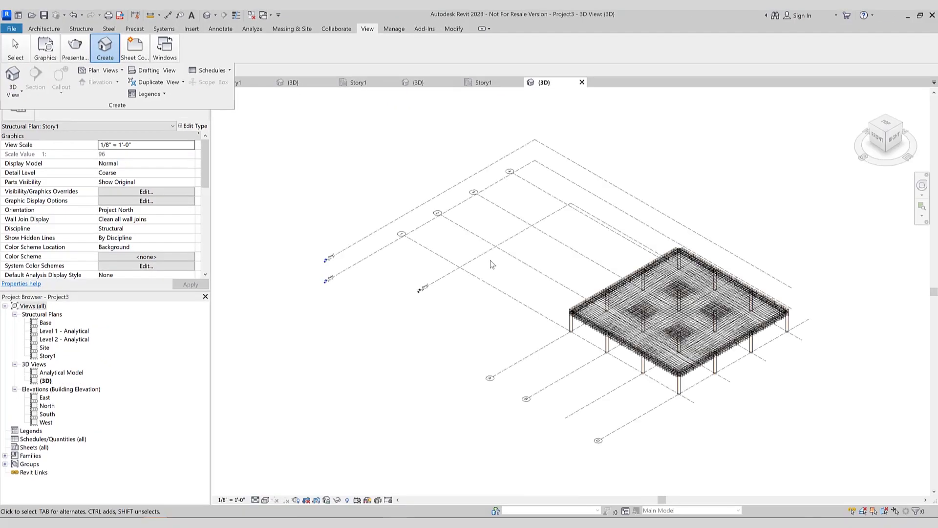
pyautogui.scroll(5, 503, 299)
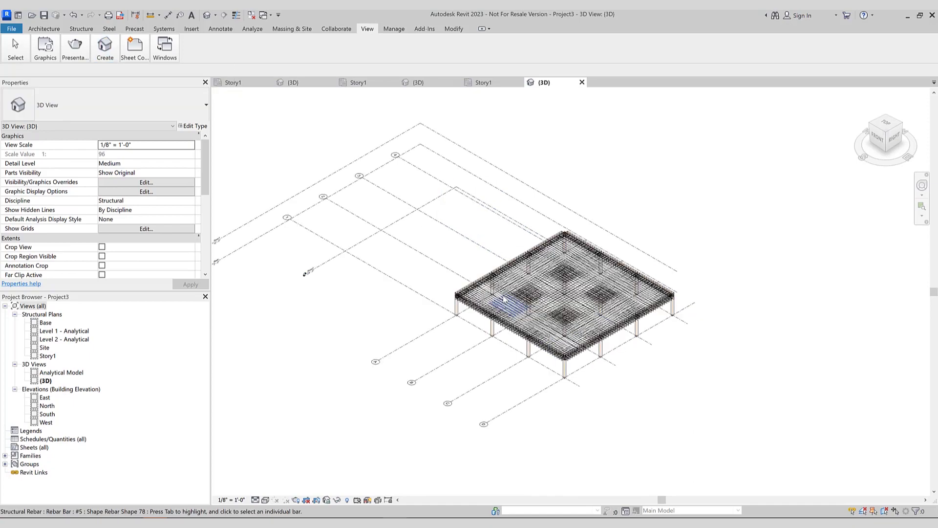
pyautogui.scroll(2, 503, 298)
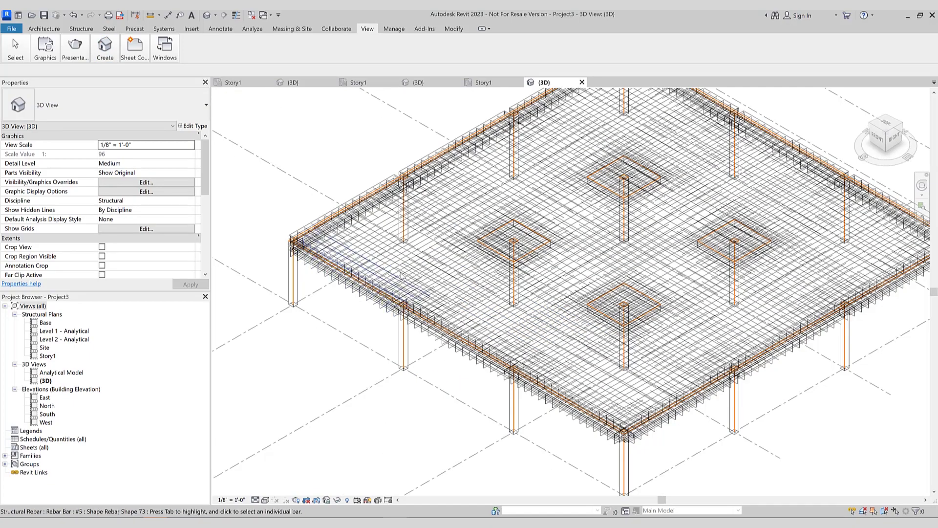
pyautogui.scroll(1, 435, 278)
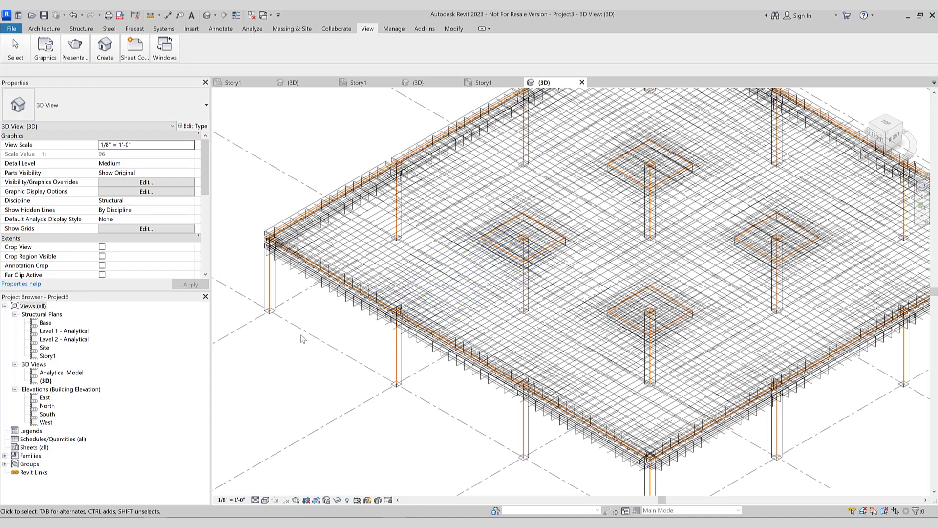
pyautogui.scroll(-3, 301, 338)
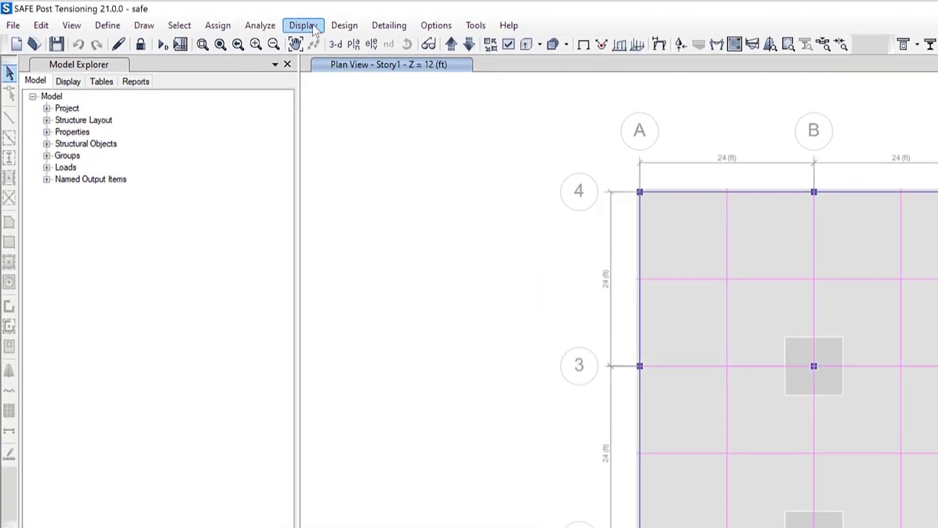
# Step: Plot Finite Element Based Direction 1 bottom rebar contours for Story1, peaking at 0.3703 in²/ft
pyautogui.click(313, 28)
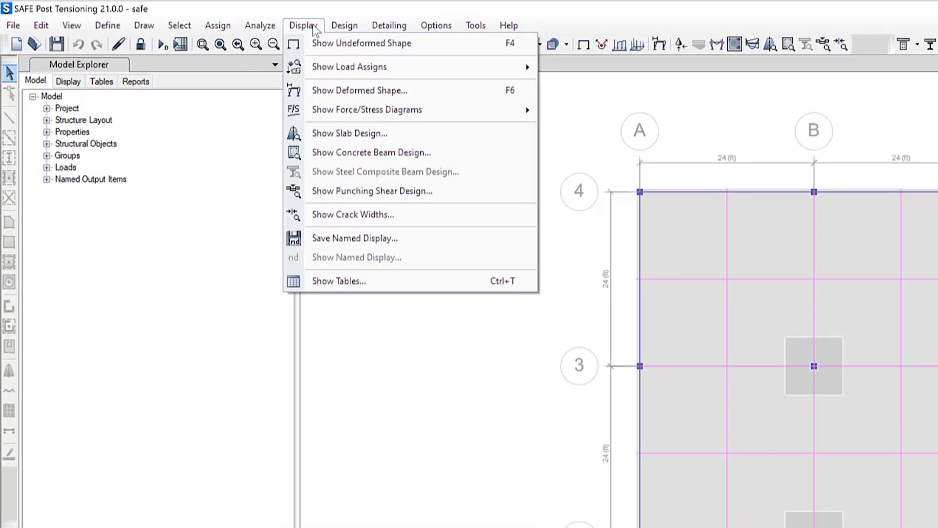
pyautogui.click(345, 133)
pyautogui.click(222, 134)
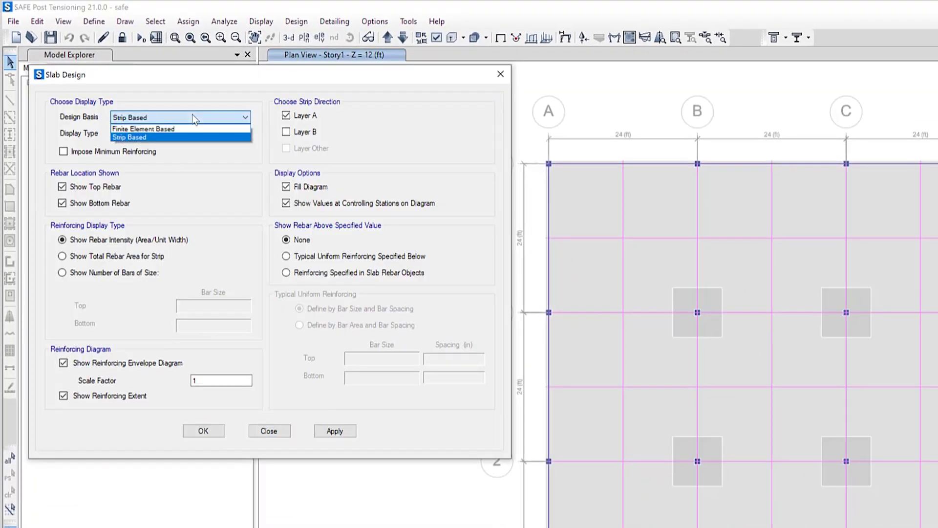
pyautogui.click(142, 137)
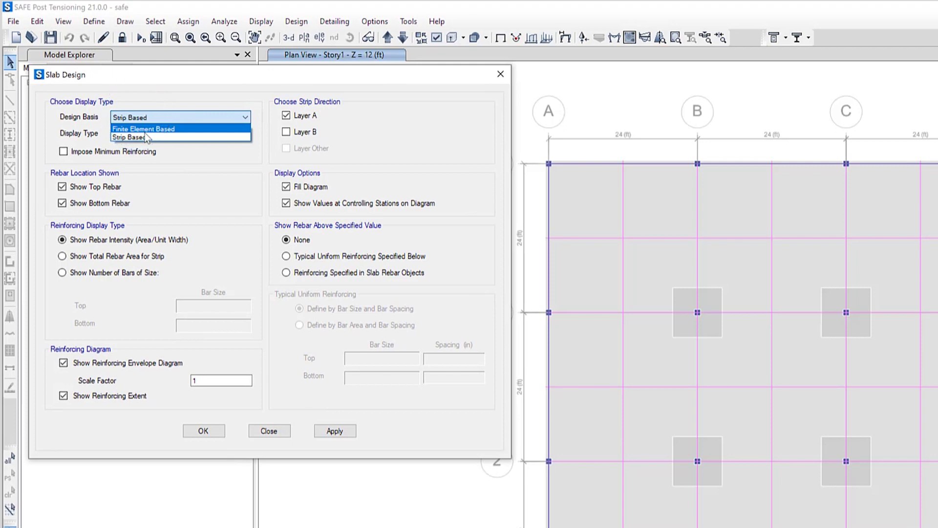
pyautogui.click(292, 102)
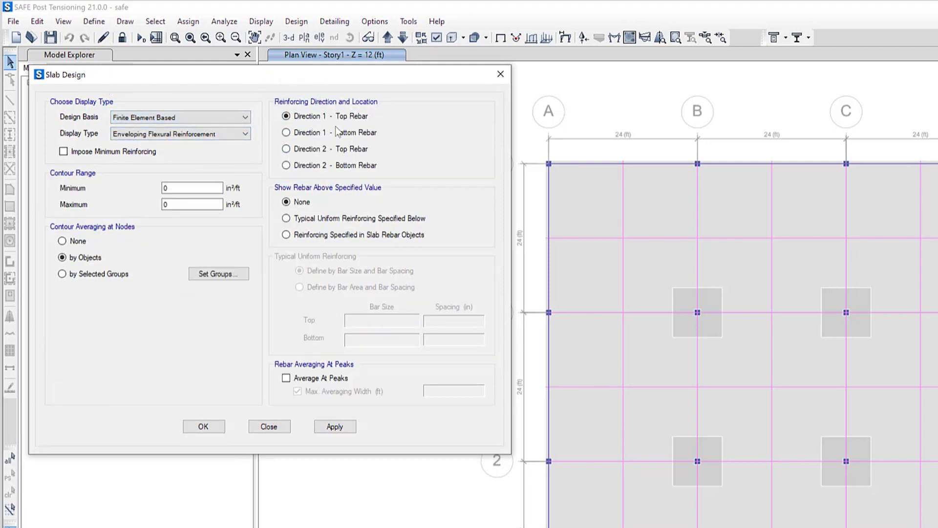
pyautogui.click(286, 132)
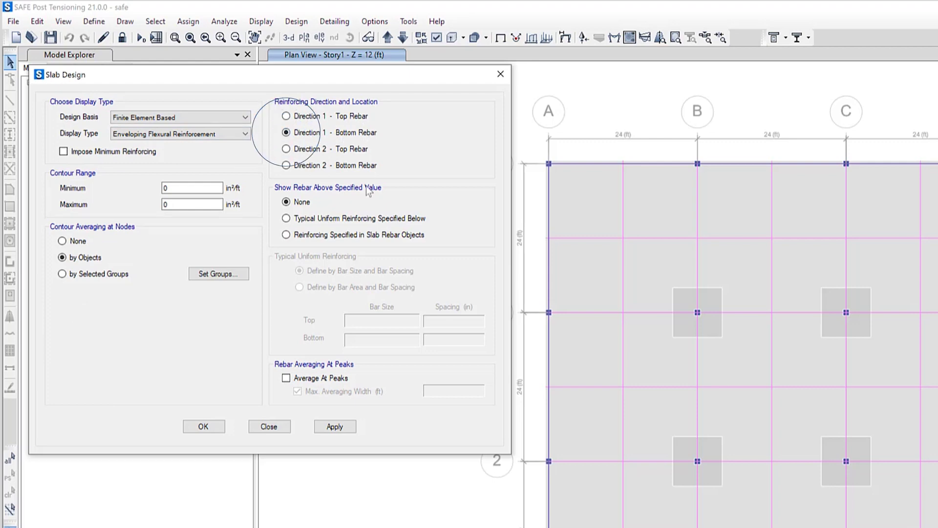
pyautogui.click(335, 428)
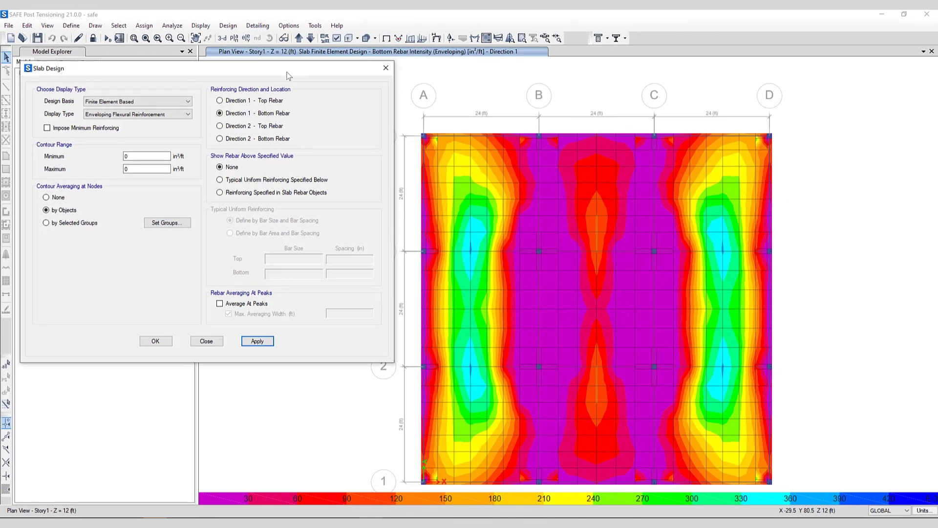
pyautogui.moveTo(371, 77); pyautogui.dragTo(360, 81)
pyautogui.moveTo(277, 72); pyautogui.dragTo(278, 72)
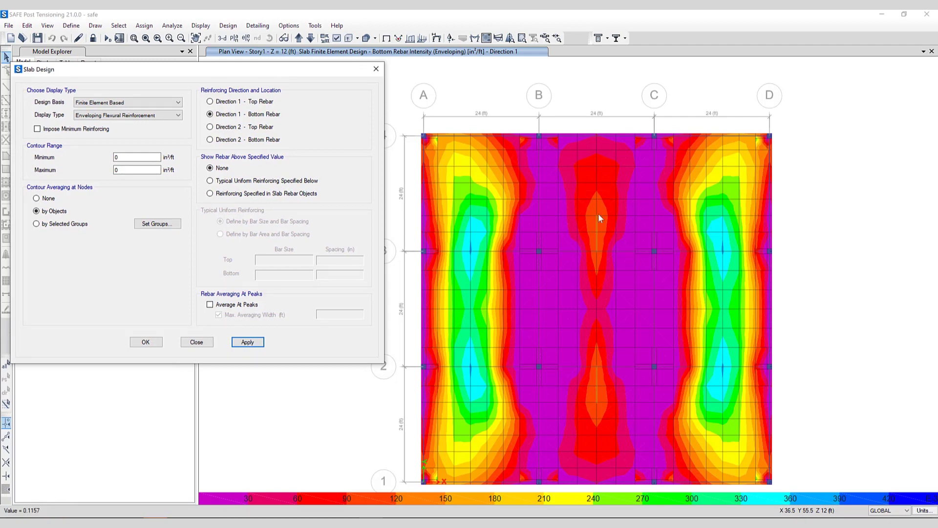
pyautogui.click(196, 341)
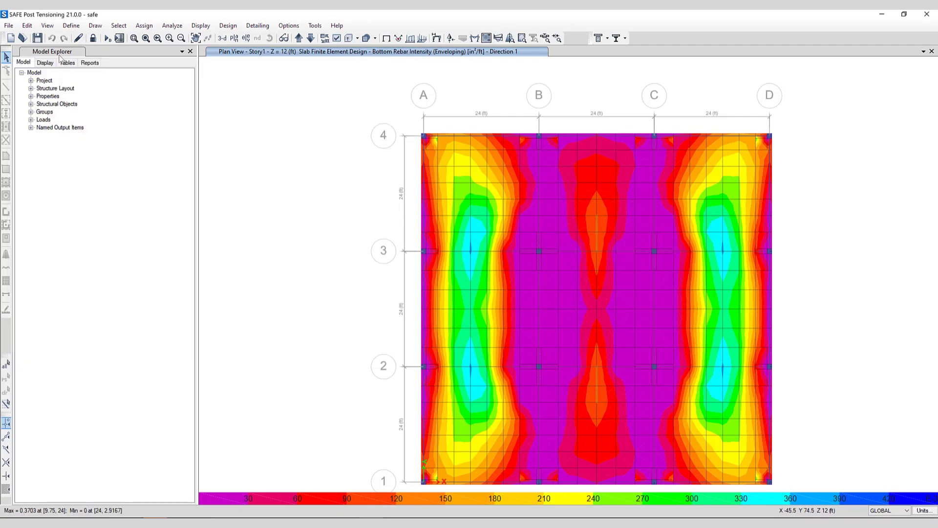
# Step: Open the recent safe32.FDB model and check one tendon's vertical profile
pyautogui.click(9, 26)
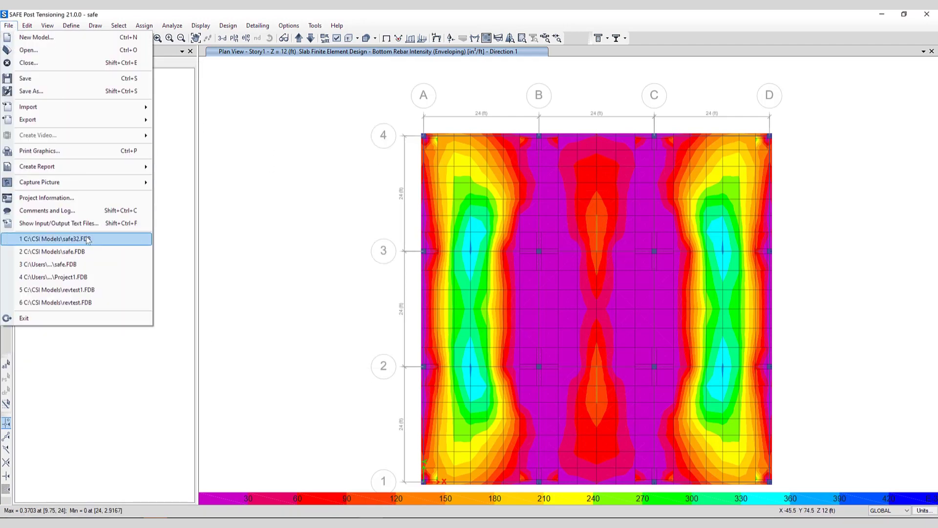
pyautogui.click(87, 239)
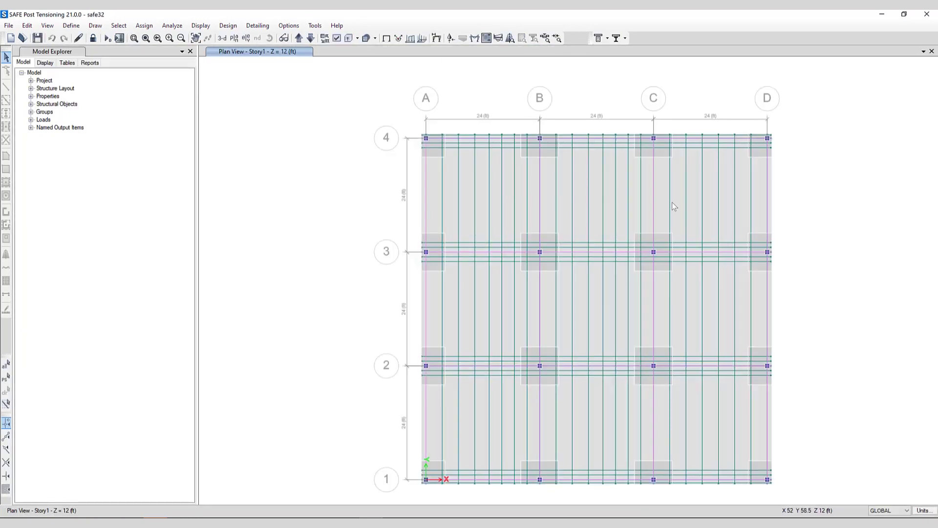
pyautogui.click(441, 200)
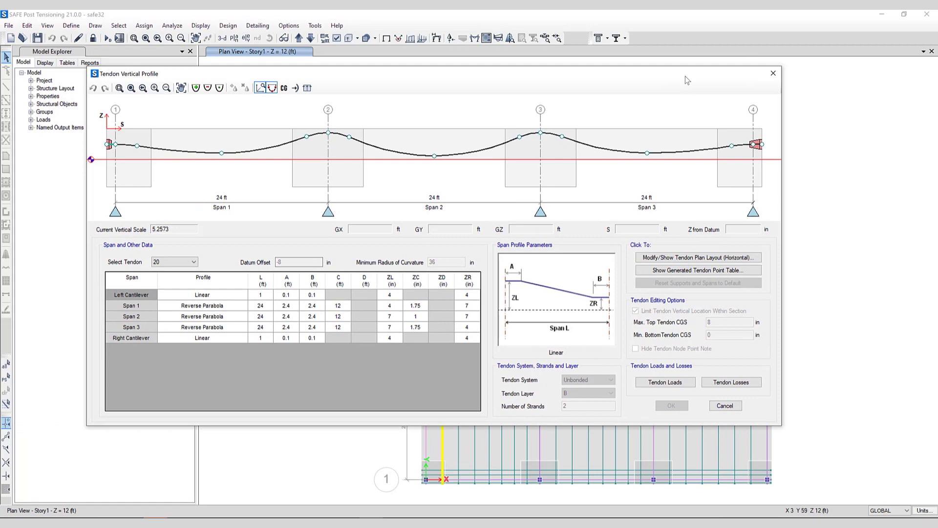
pyautogui.click(773, 74)
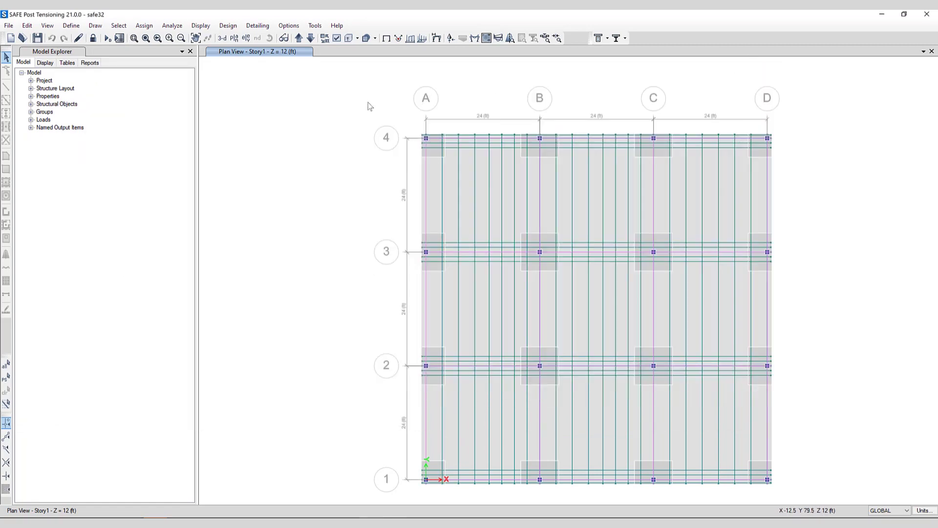
# Step: Plot Finite Element Based Direction 1 bottom rebar contours for the safe32 tendon slab
pyautogui.click(202, 26)
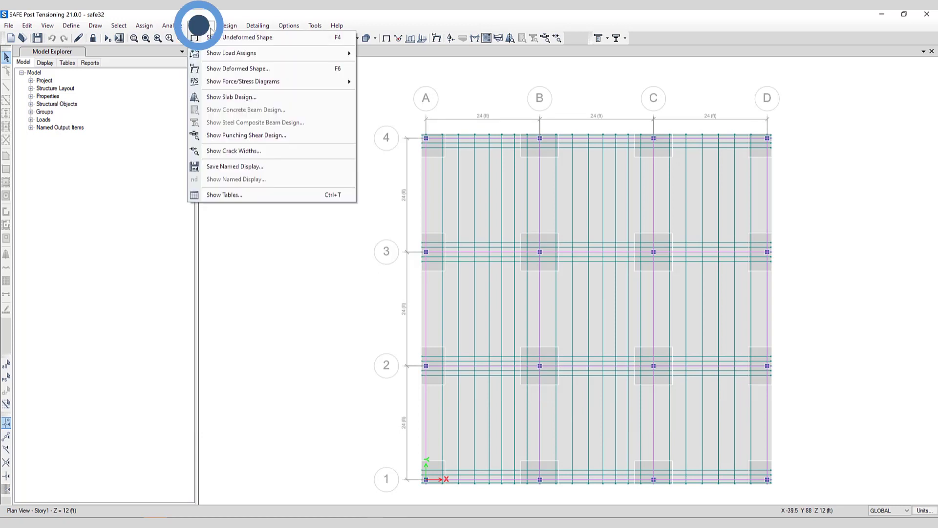
pyautogui.click(231, 97)
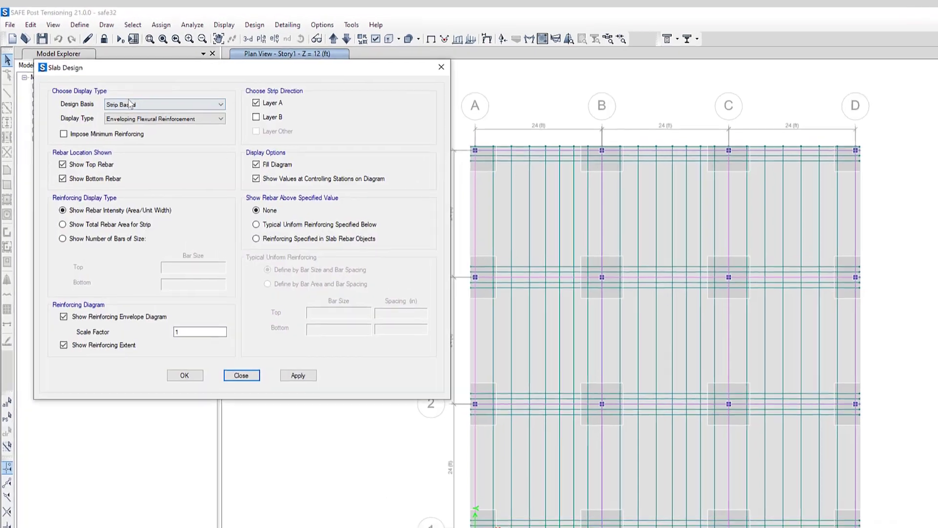
pyautogui.click(117, 97)
pyautogui.click(167, 137)
pyautogui.click(327, 140)
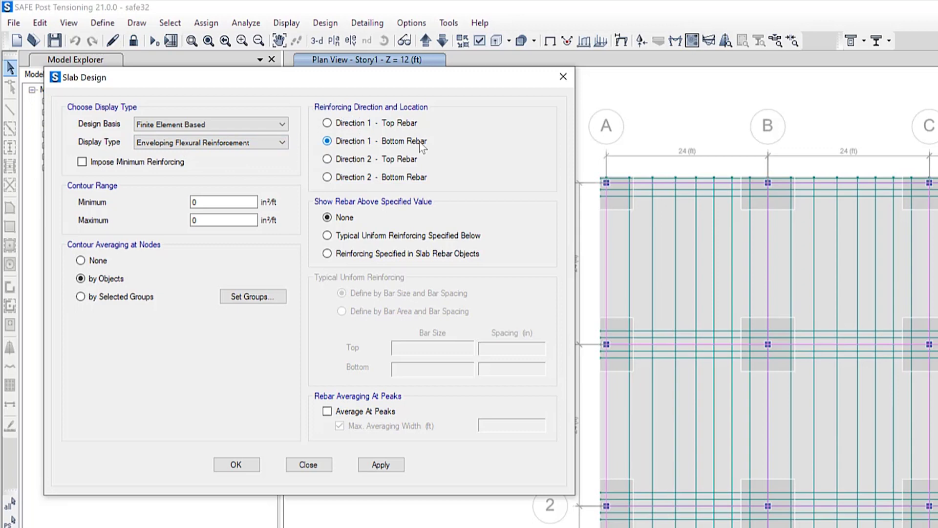
pyautogui.click(379, 462)
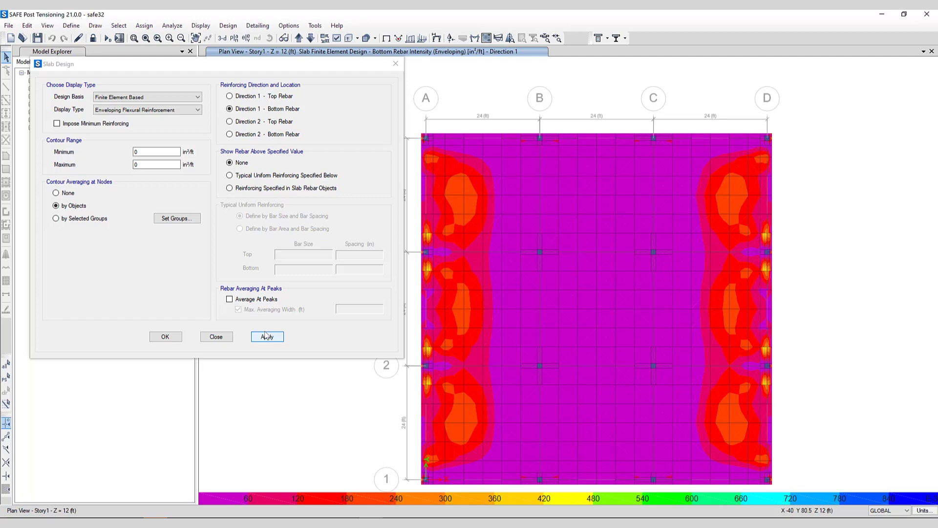
pyautogui.click(216, 336)
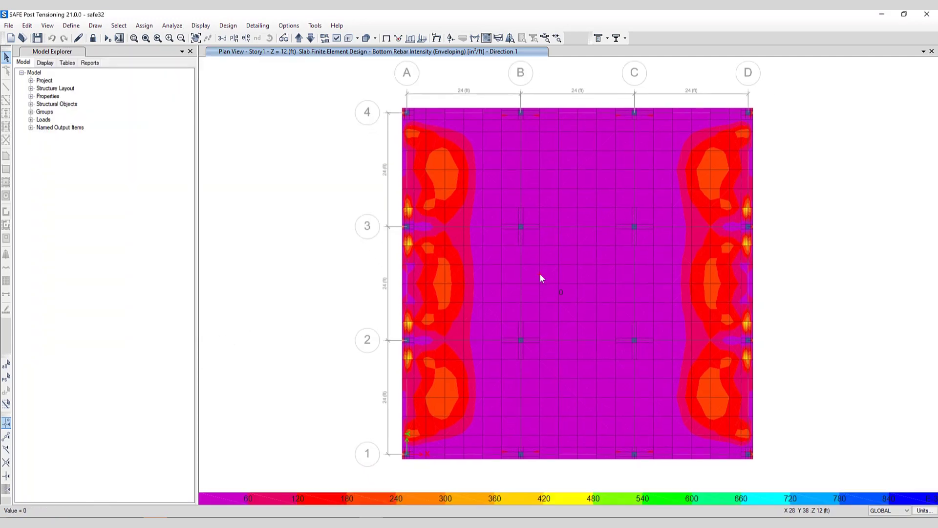